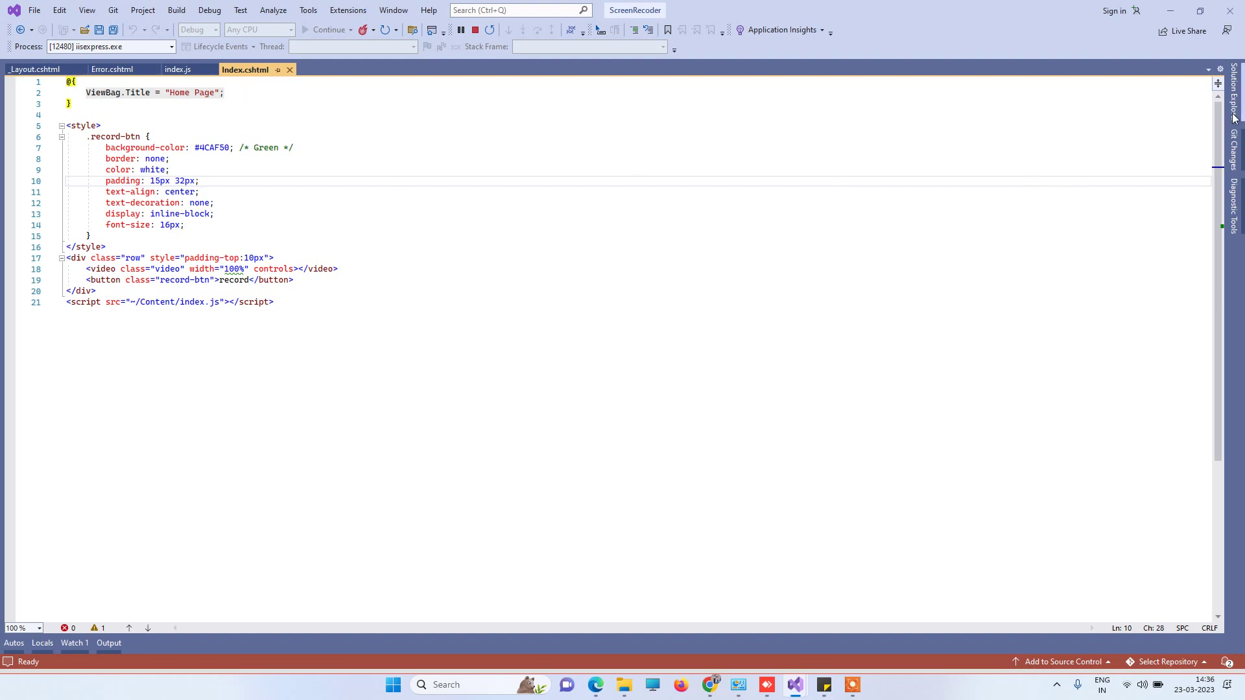
Highlight the video tag, record button and index.js script include in Index.cshtml
{"action": "left_click", "coordinate": [1234, 92]}
{"action": "left_click", "coordinate": [1006, 263]}
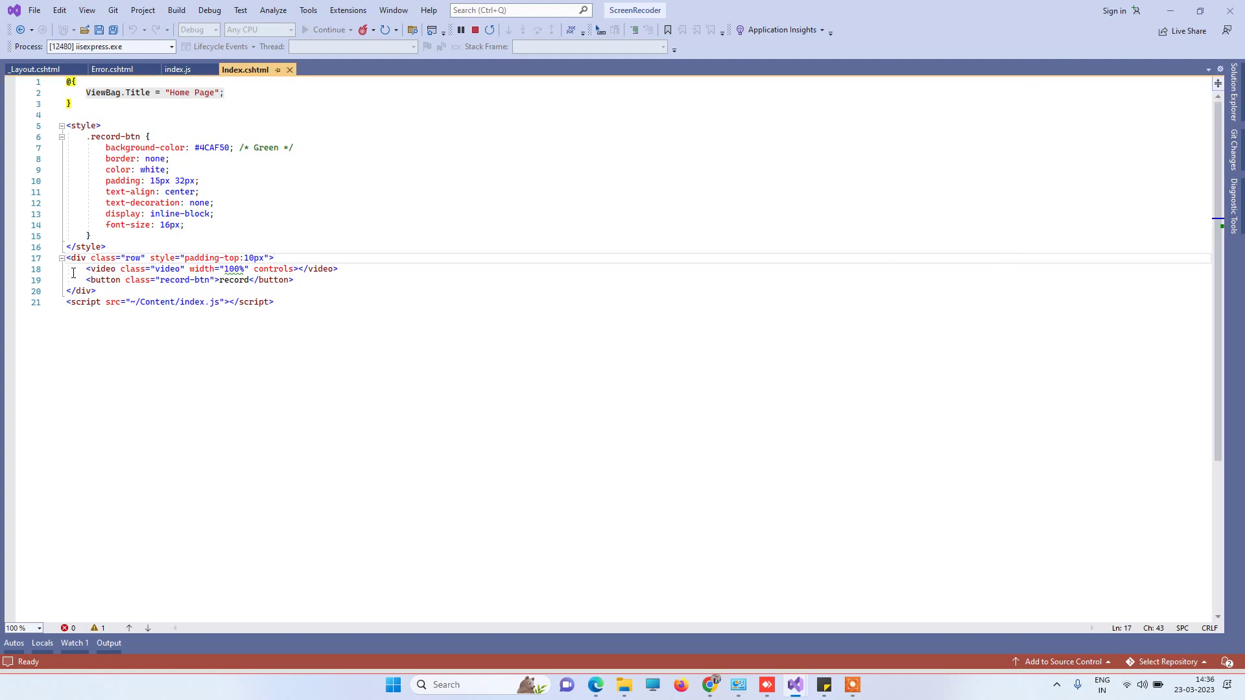
{"action": "left_click_drag", "start_coordinate": [73, 271], "coordinate": [351, 269]}
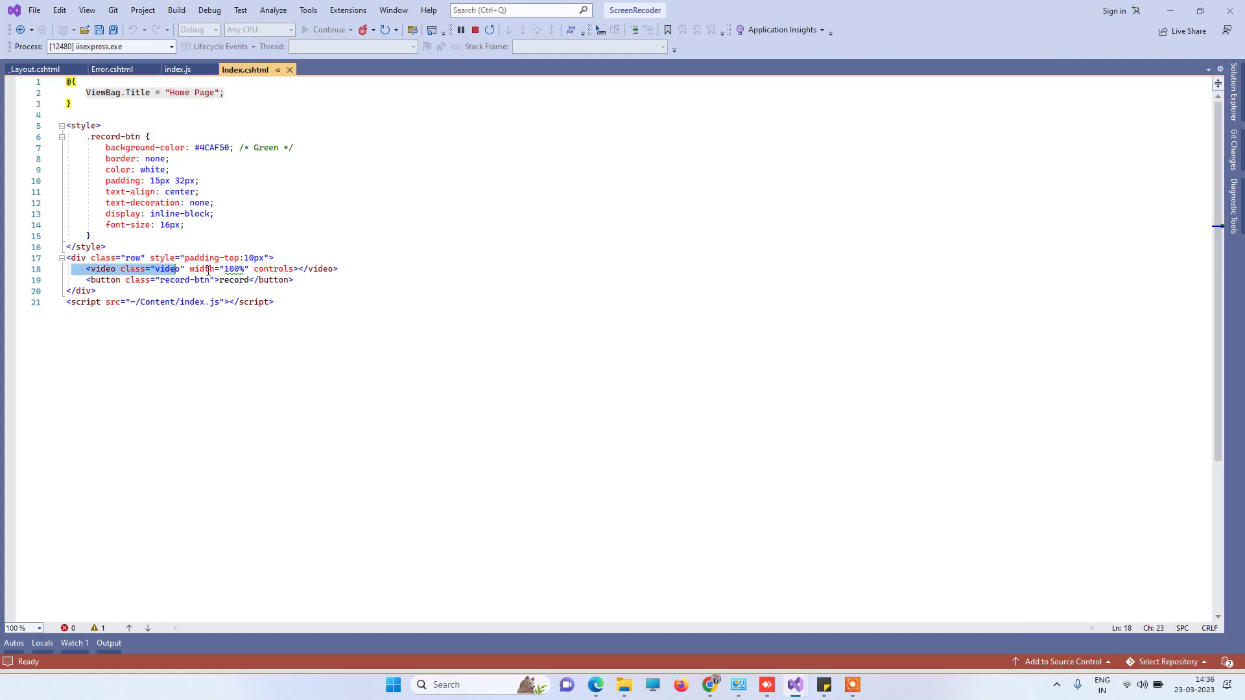
{"action": "left_click", "coordinate": [331, 290]}
{"action": "left_click", "coordinate": [307, 282]}
{"action": "left_click_drag", "start_coordinate": [295, 280], "coordinate": [85, 280]}
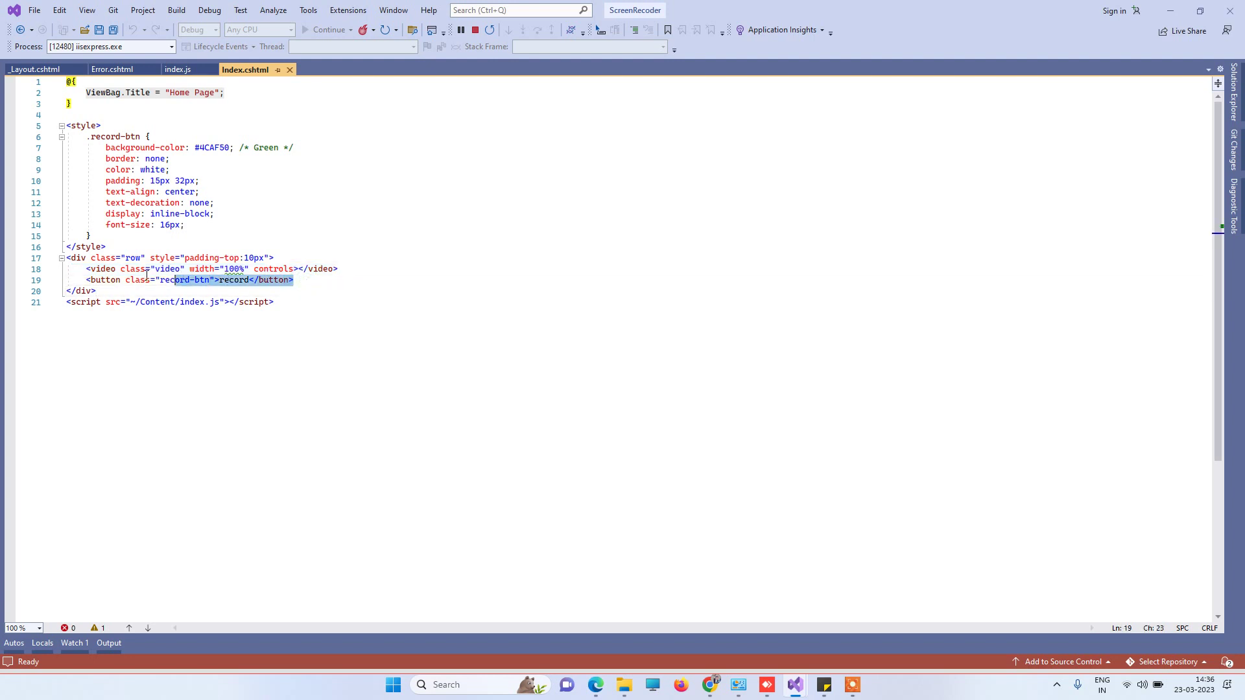
{"action": "left_click", "coordinate": [255, 282]}
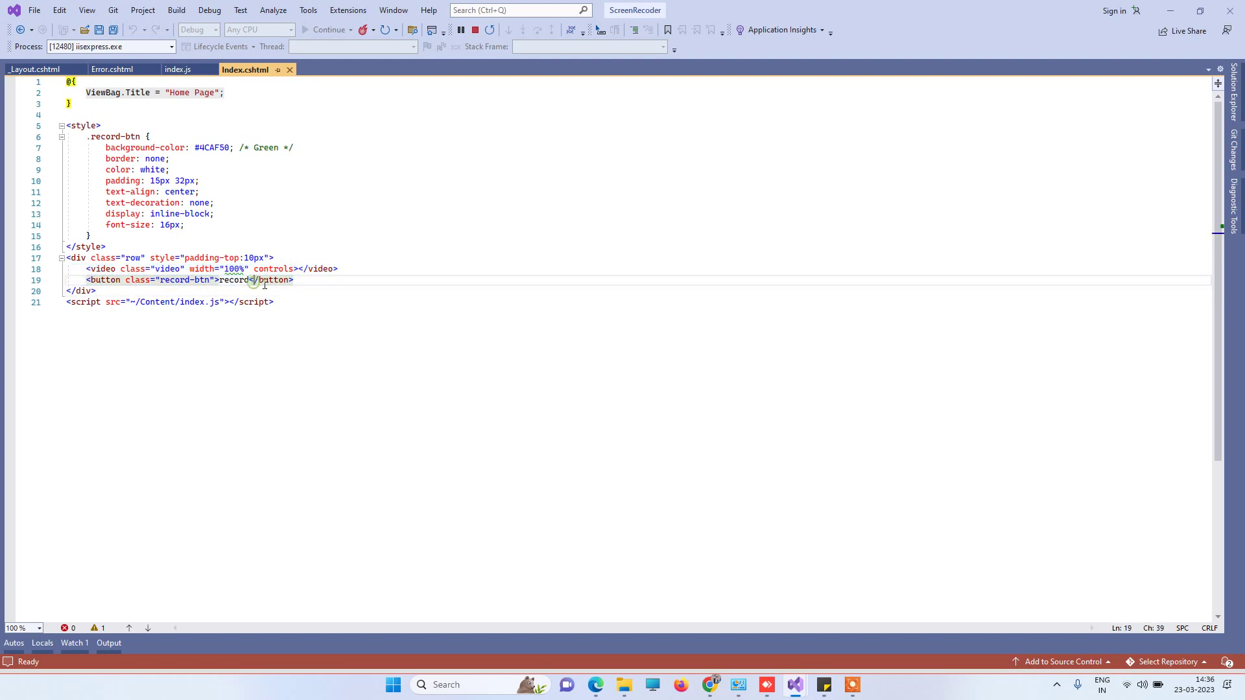
{"action": "left_click_drag", "start_coordinate": [295, 281], "coordinate": [84, 280]}
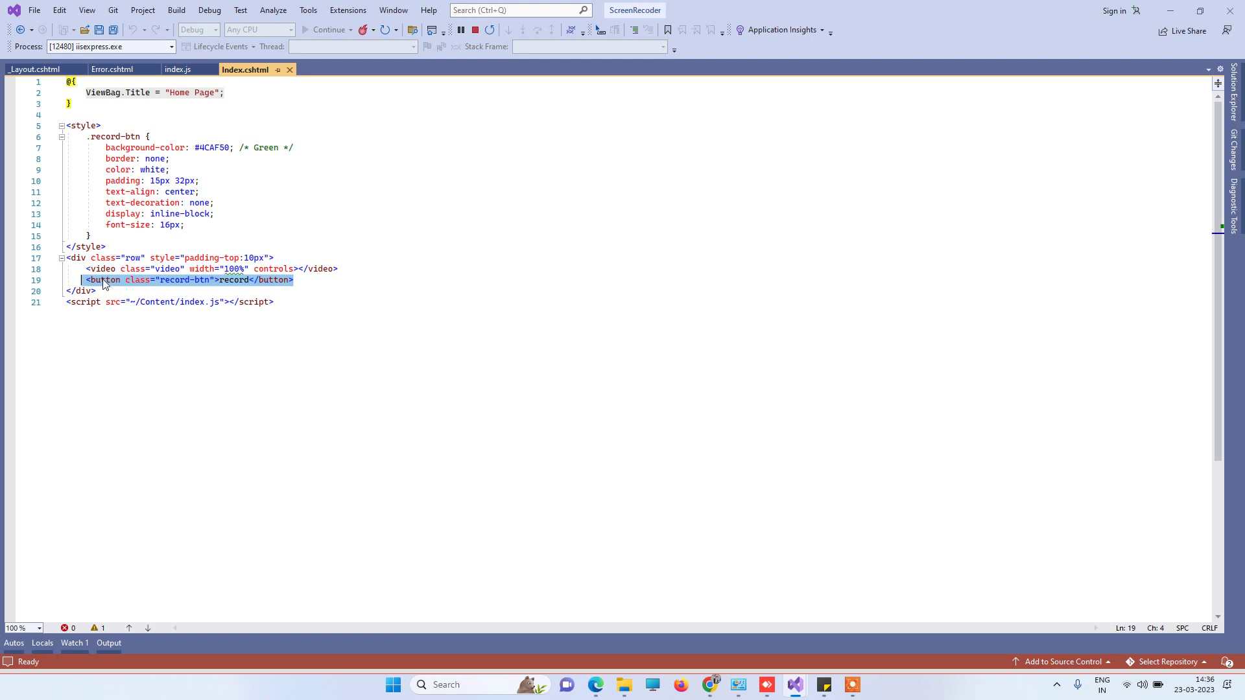
{"action": "left_click", "coordinate": [294, 303]}
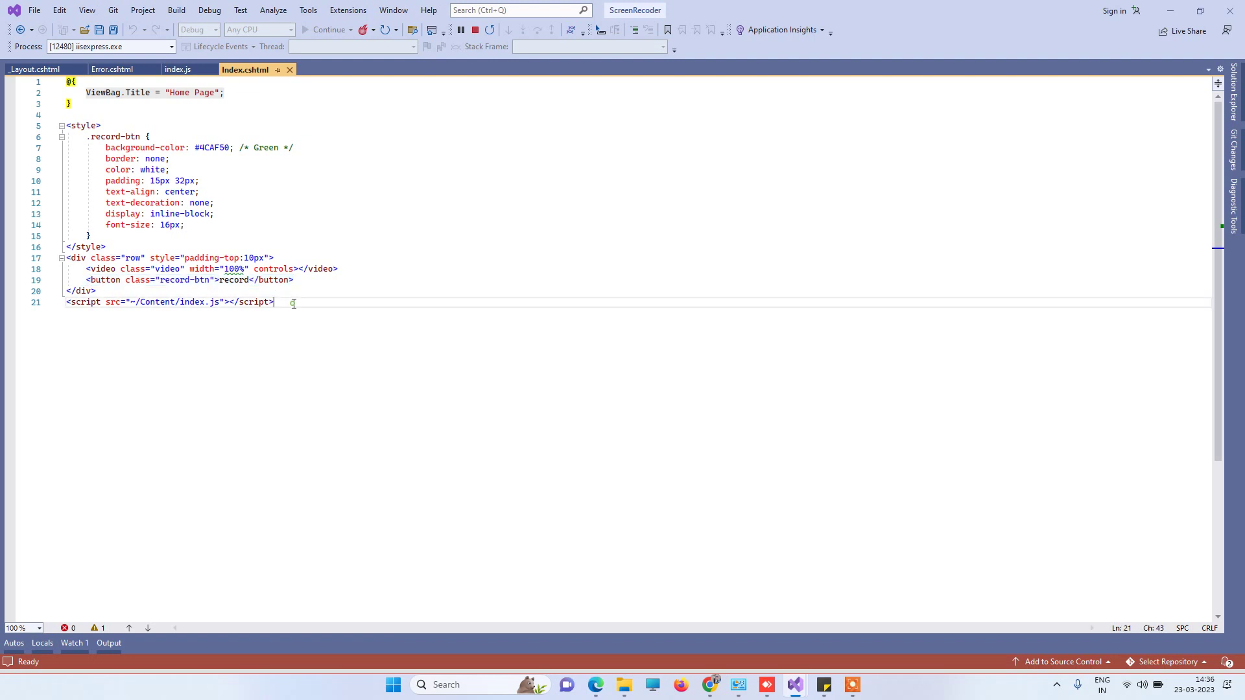
{"action": "left_click_drag", "start_coordinate": [275, 303], "coordinate": [66, 303]}
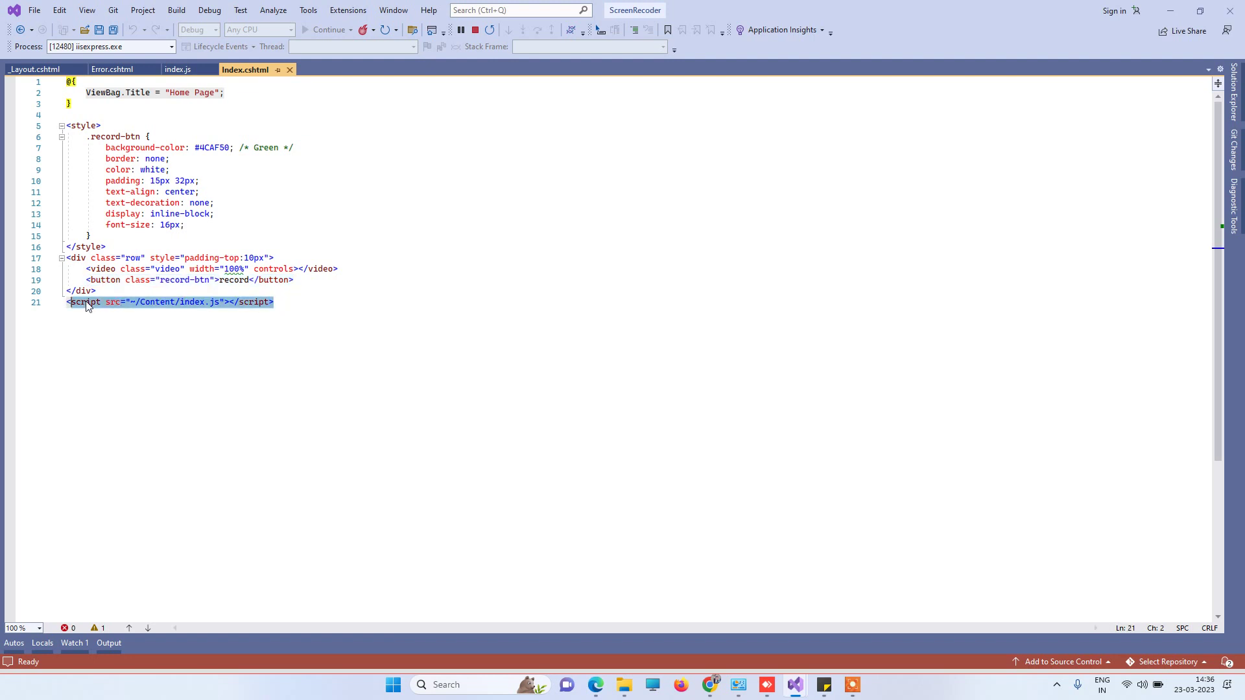
{"action": "left_click", "coordinate": [177, 69]}
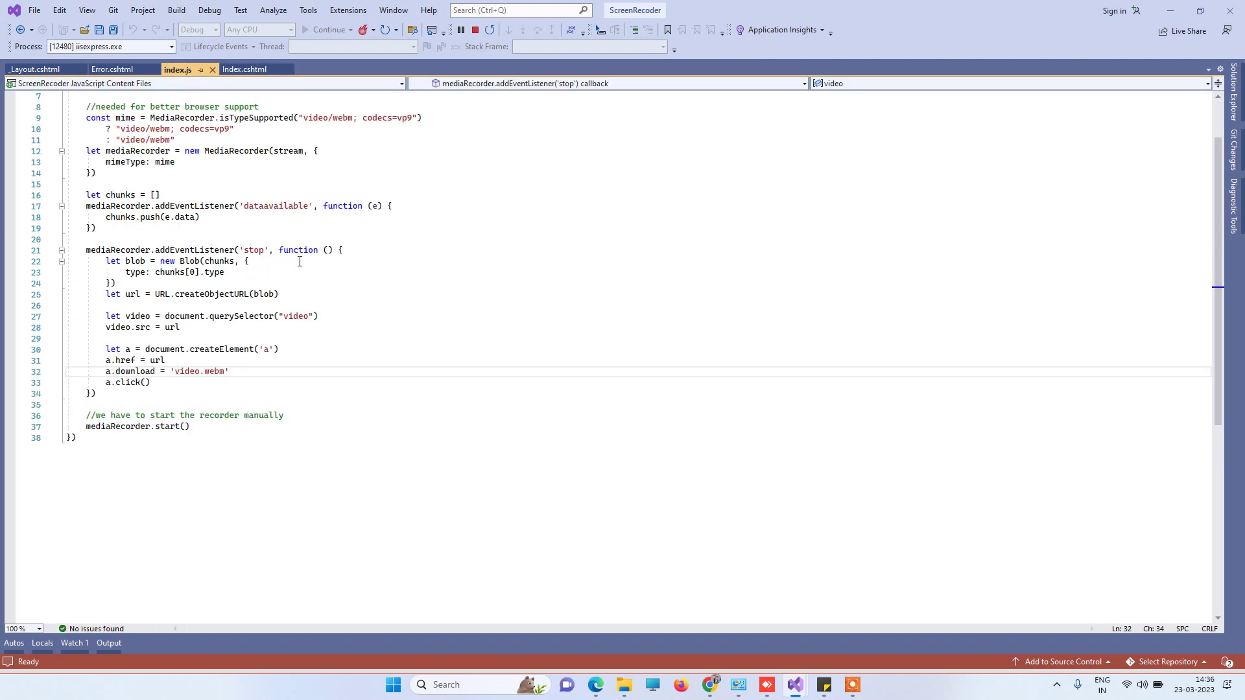
{"action": "left_click", "coordinate": [300, 261]}
{"action": "scroll", "coordinate": [301, 261], "scroll_direction": "up", "scroll_amount": 3}
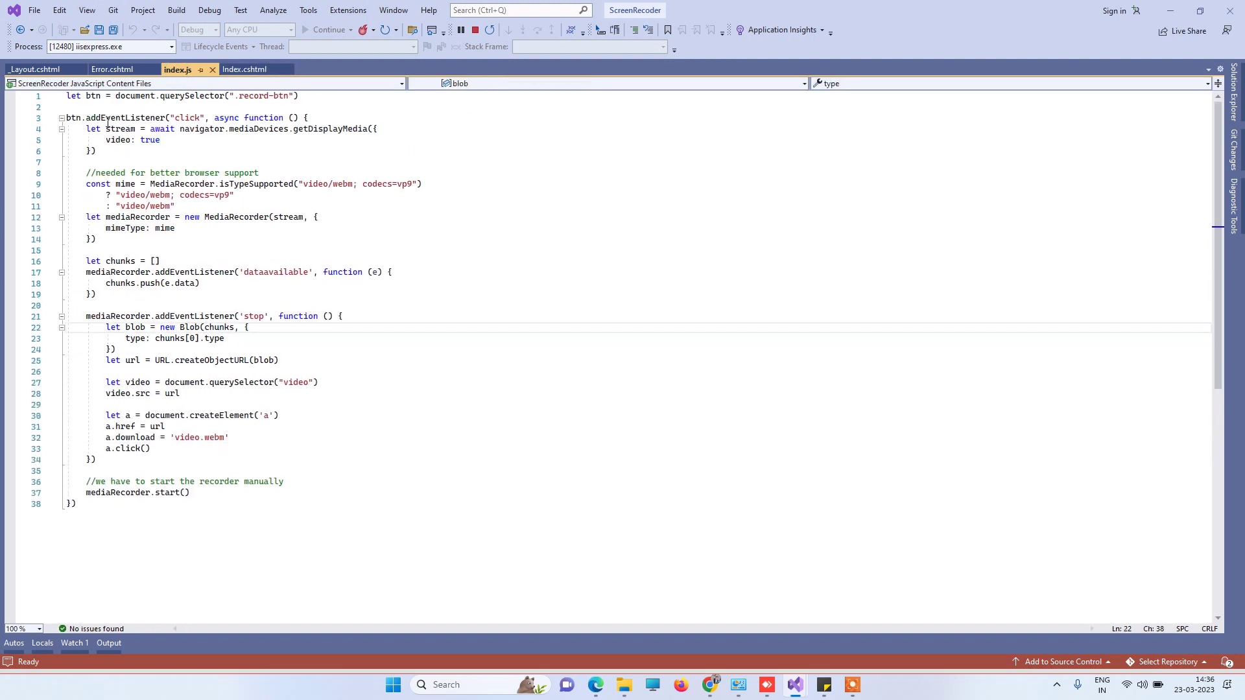
{"action": "left_click_drag", "start_coordinate": [86, 118], "coordinate": [204, 506]}
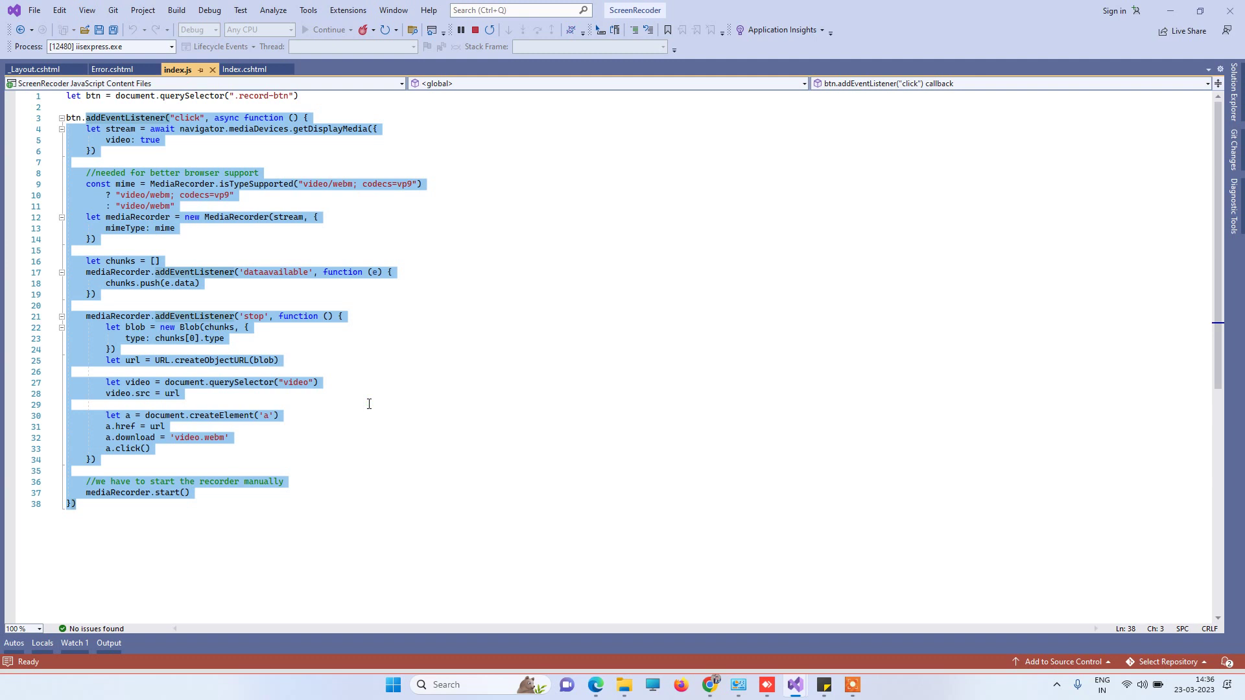
{"action": "left_click", "coordinate": [341, 404]}
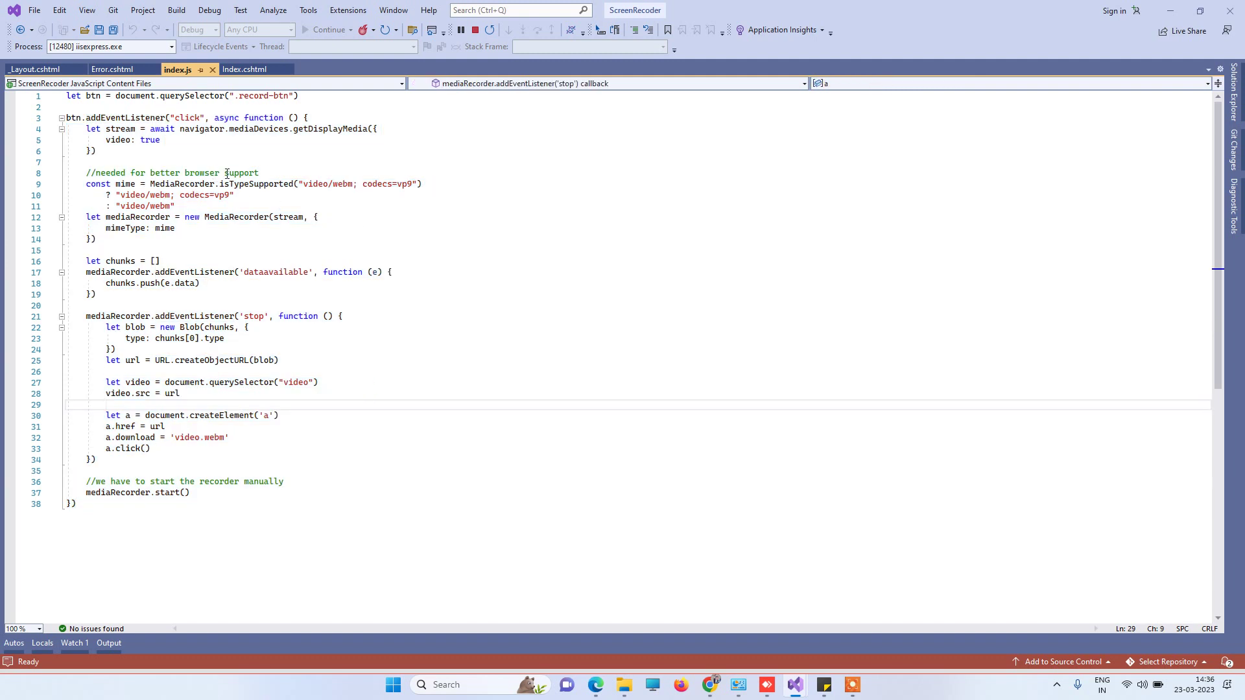
{"action": "left_click", "coordinate": [88, 118]}
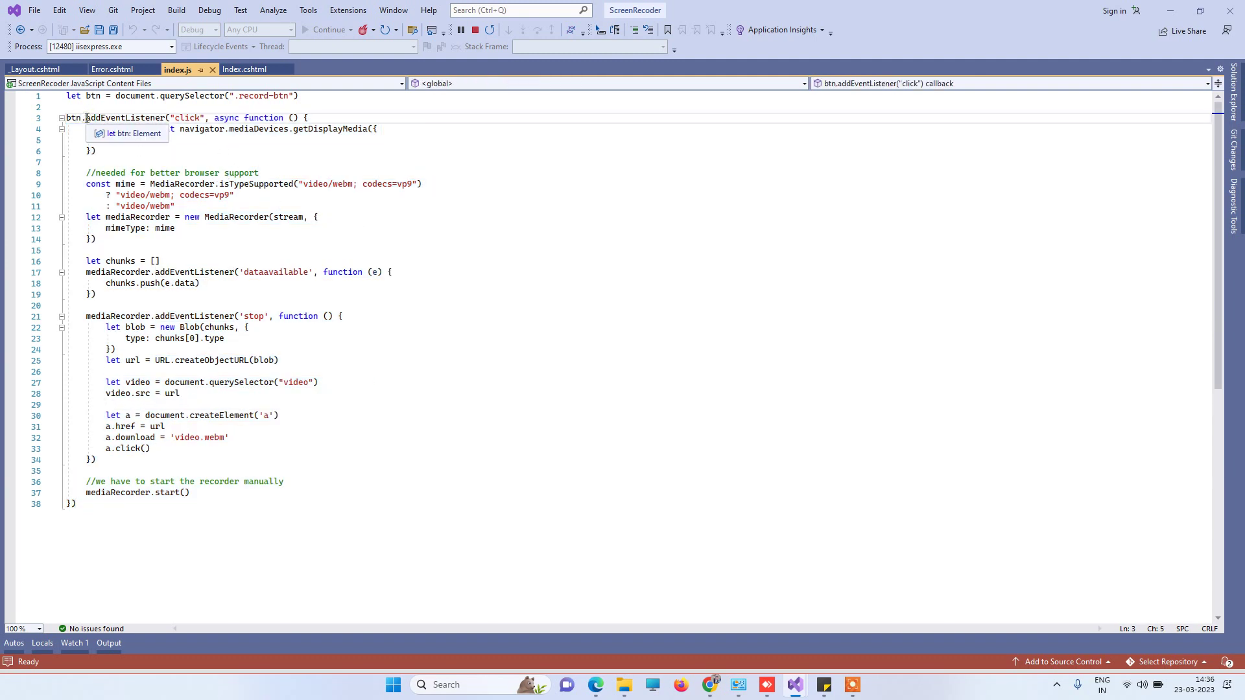
{"action": "left_click", "coordinate": [336, 294]}
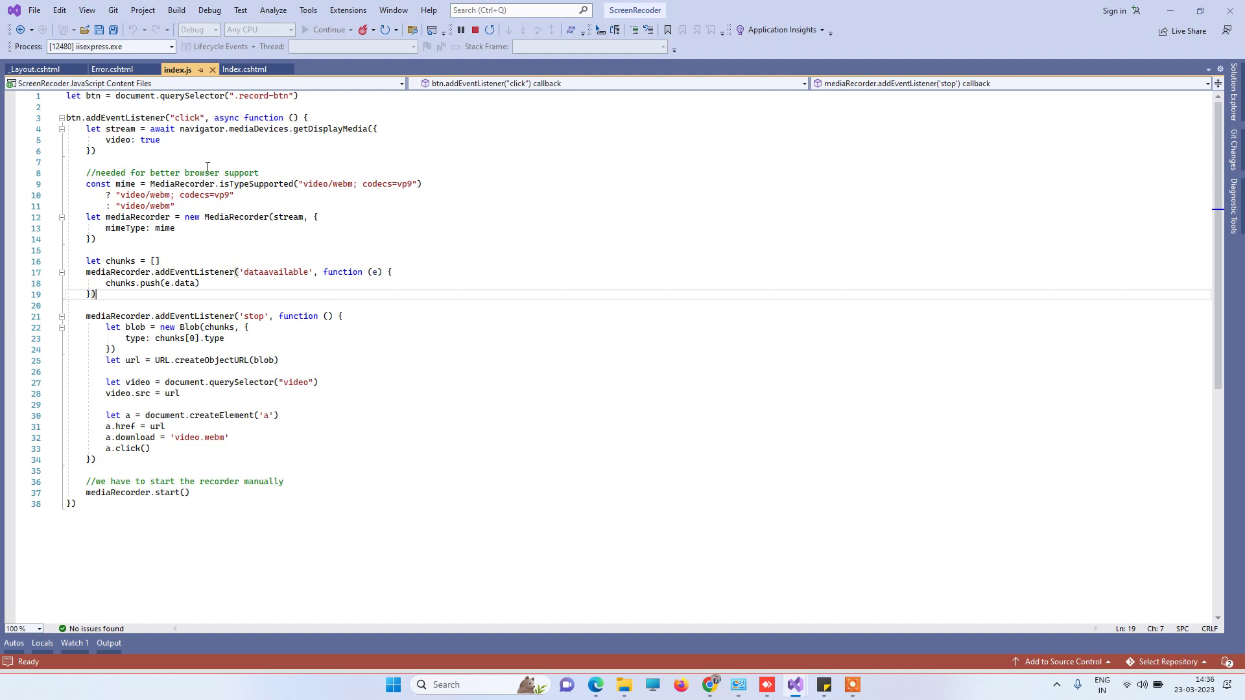
Bring Chrome forward and reload the localhost Home/Index page
{"action": "left_click", "coordinate": [711, 685]}
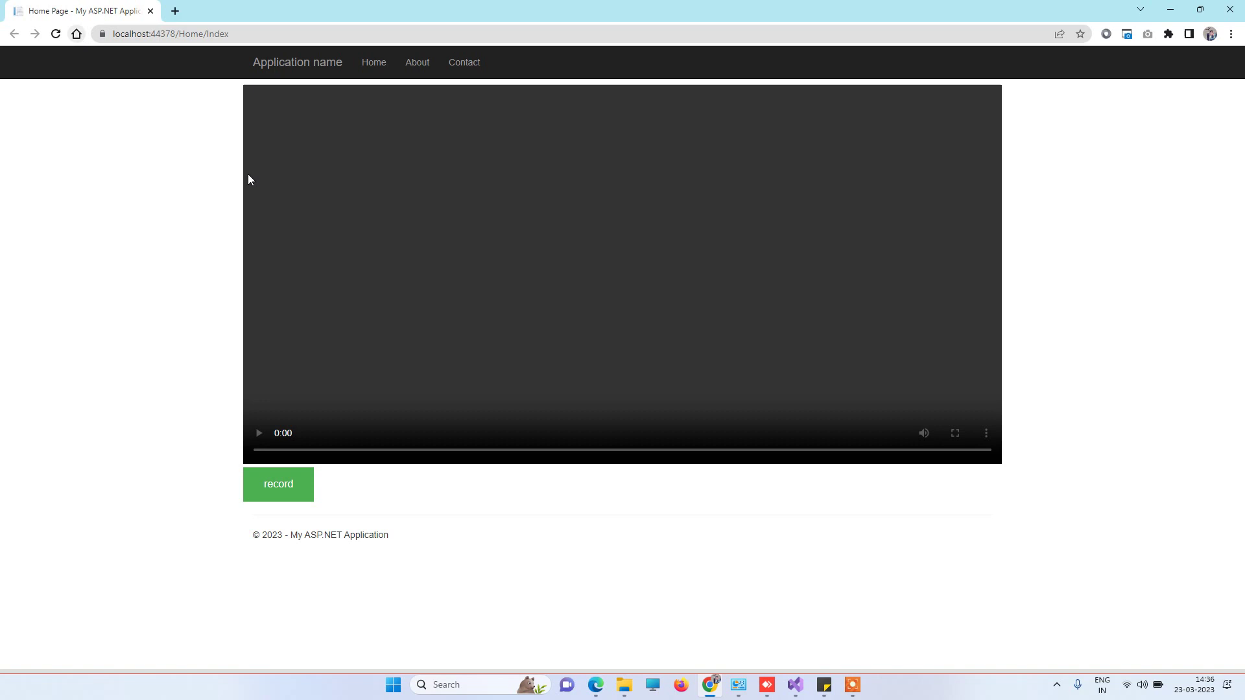
{"action": "left_click", "coordinate": [55, 33]}
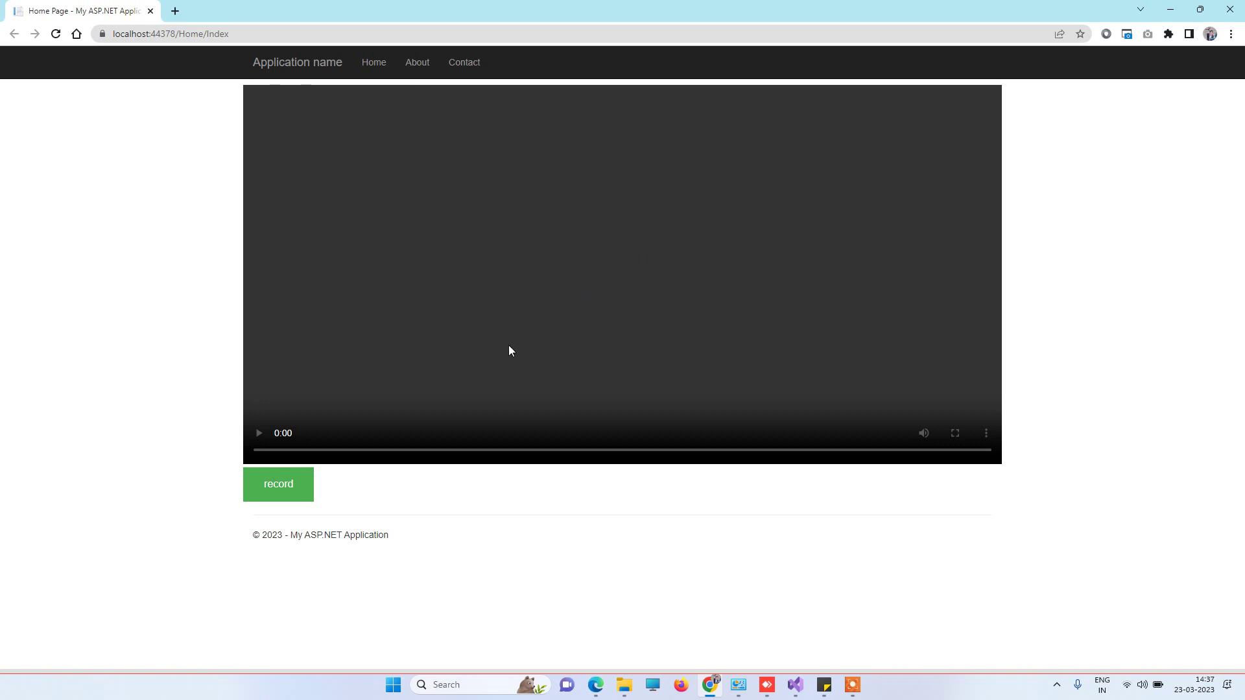
Start recording by sharing the ScreenRecoder (Running) Visual Studio window
{"action": "left_click", "coordinate": [296, 491]}
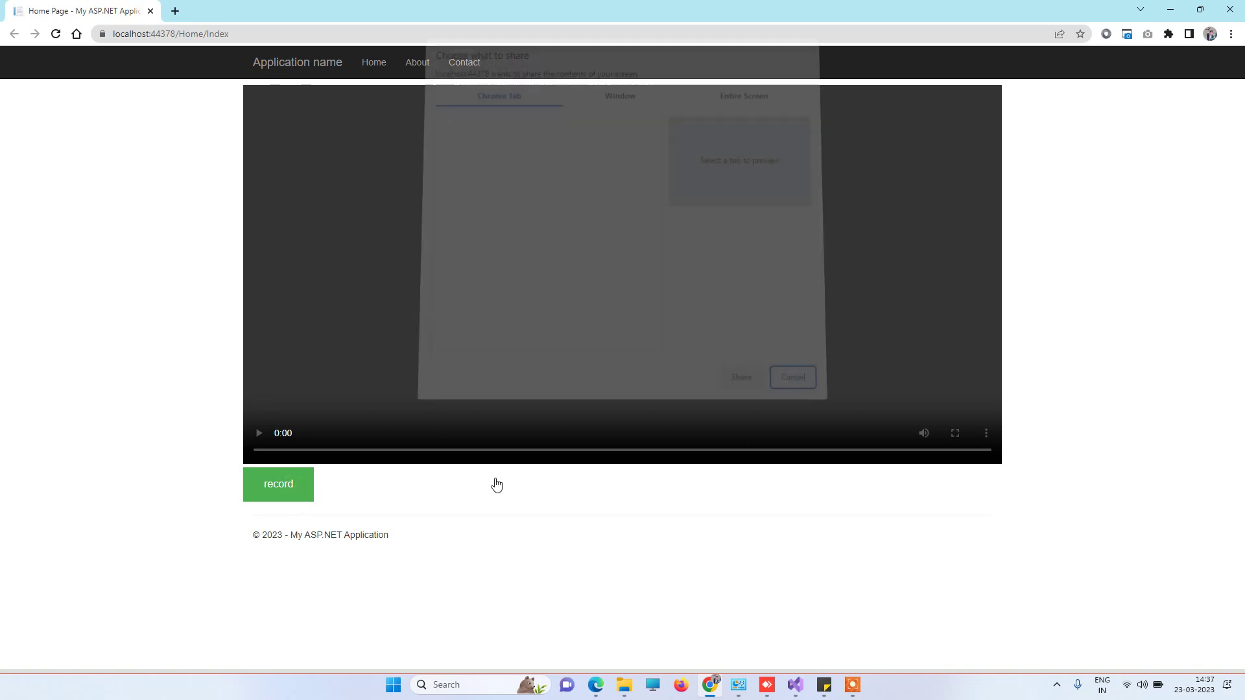
{"action": "left_click", "coordinate": [635, 102]}
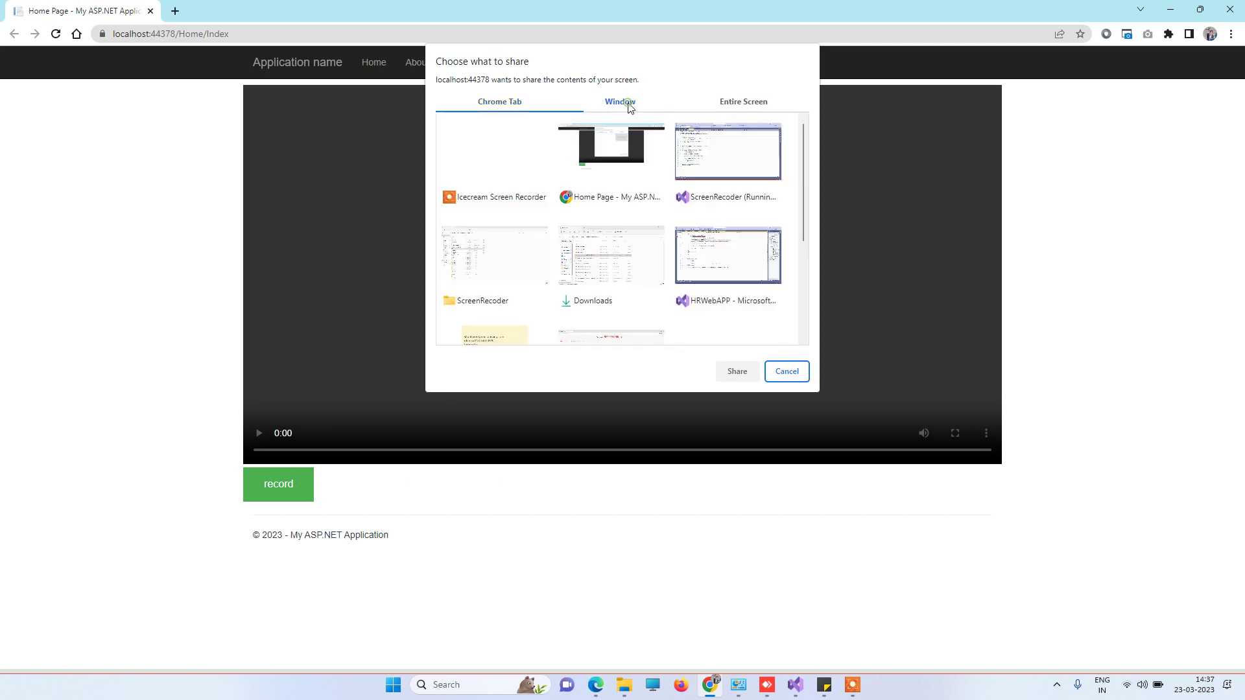
{"action": "left_click", "coordinate": [722, 156]}
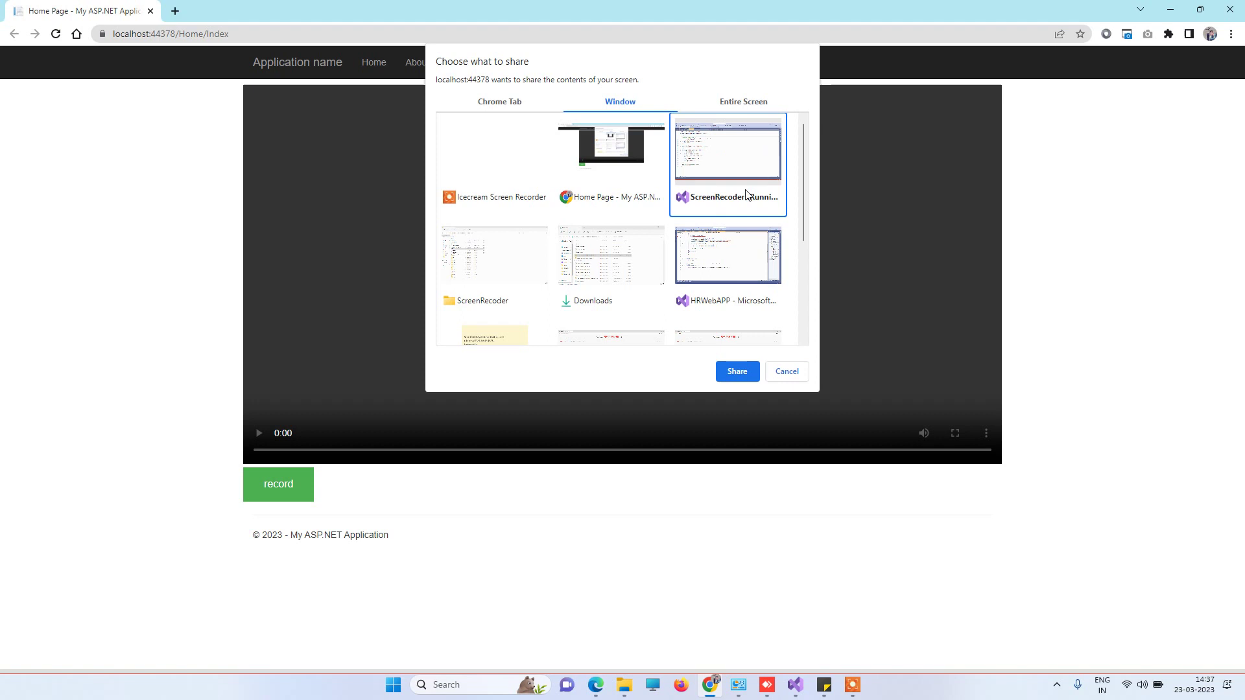
{"action": "left_click", "coordinate": [739, 372]}
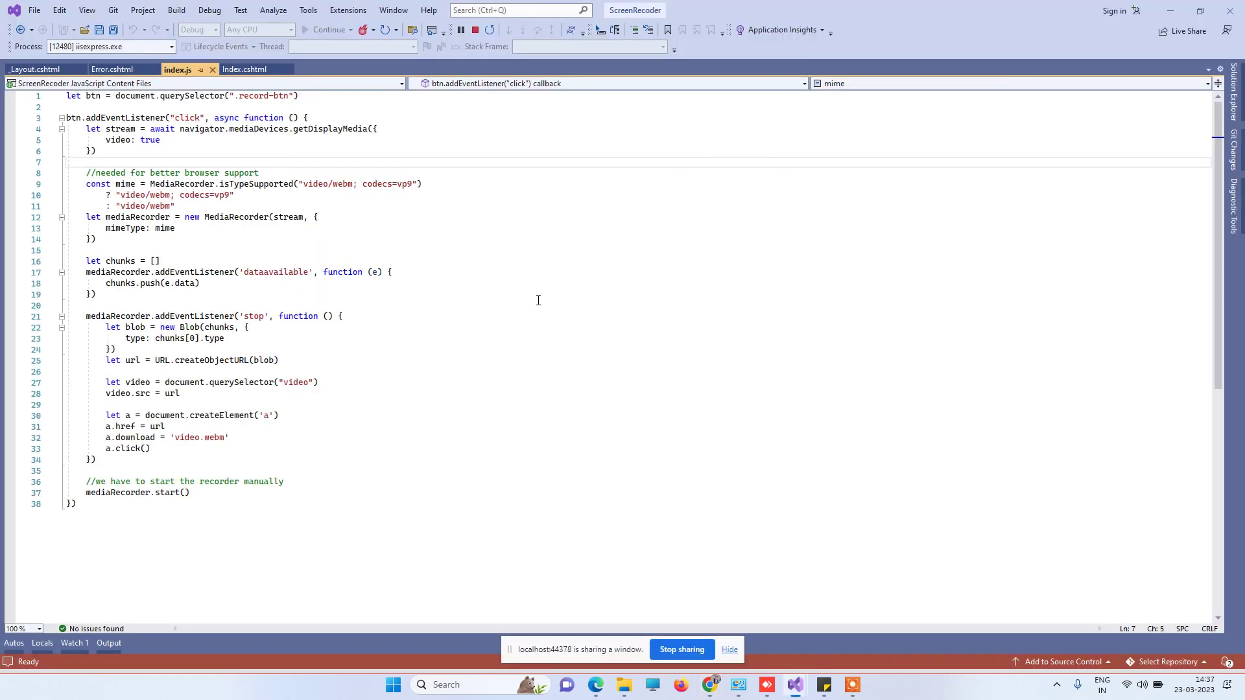
Undo the stray edit on line 10 of Error.cshtml and save the file
{"action": "left_click", "coordinate": [370, 294]}
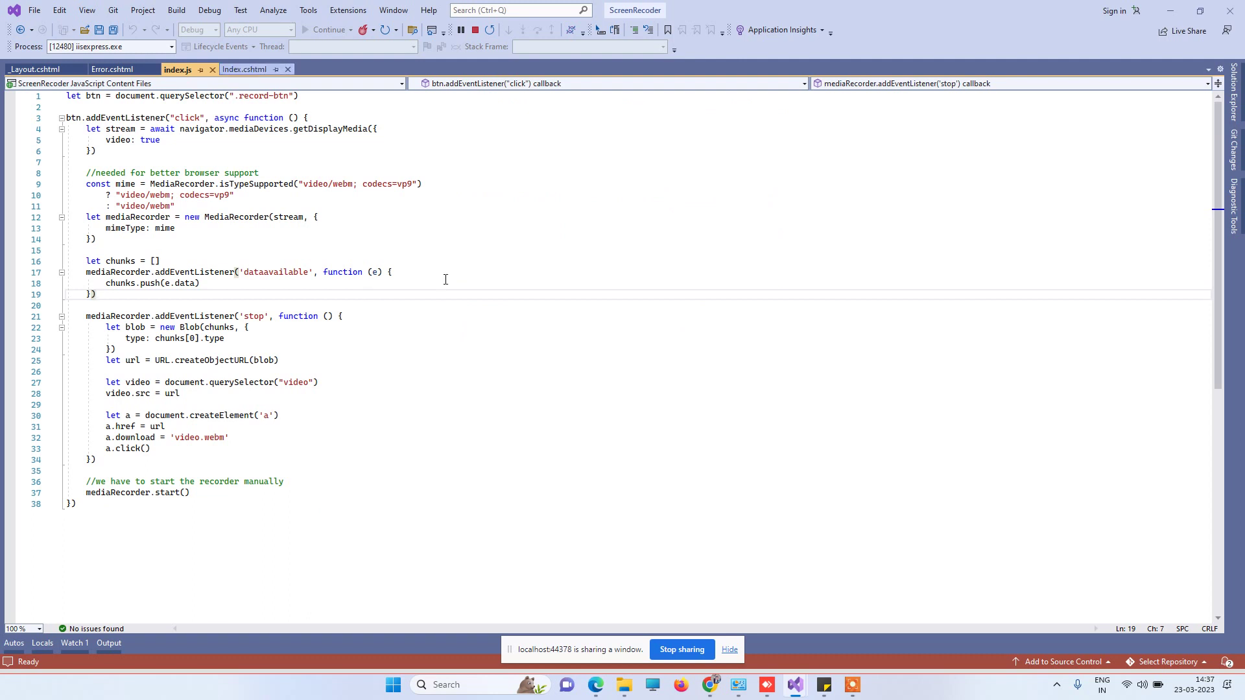
{"action": "left_click", "coordinate": [244, 70]}
{"action": "left_click", "coordinate": [113, 69]}
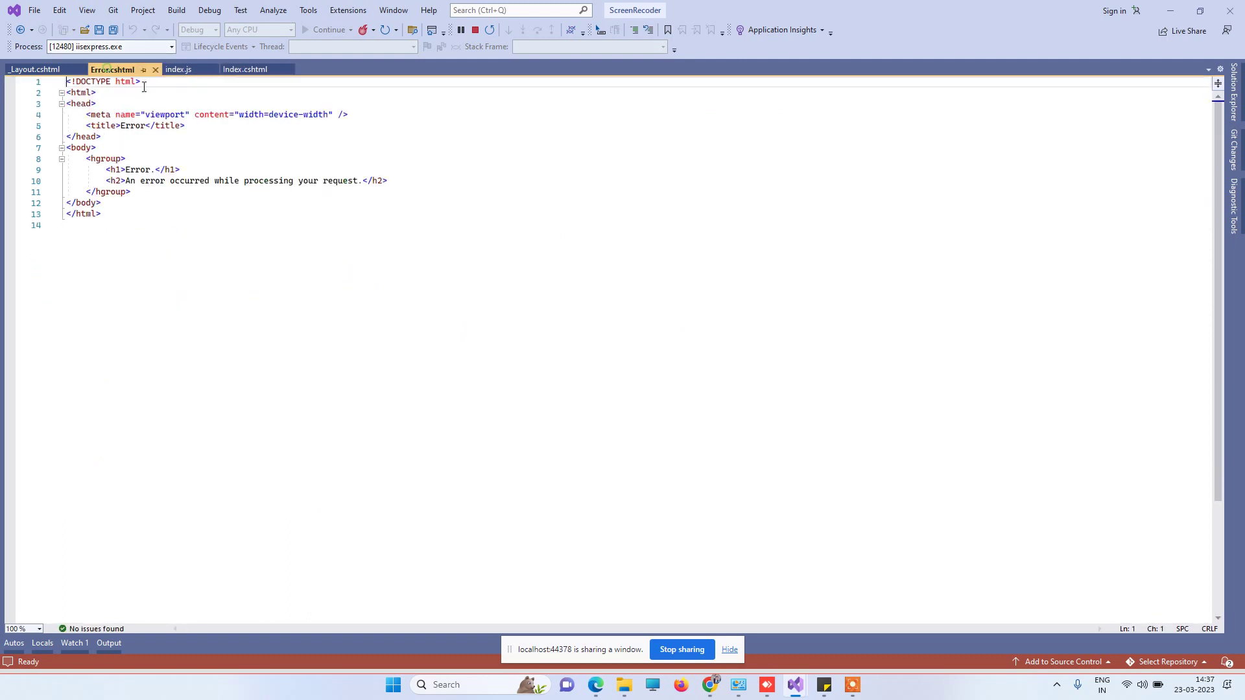
{"action": "left_click", "coordinate": [258, 218]}
{"action": "left_click", "coordinate": [310, 181]}
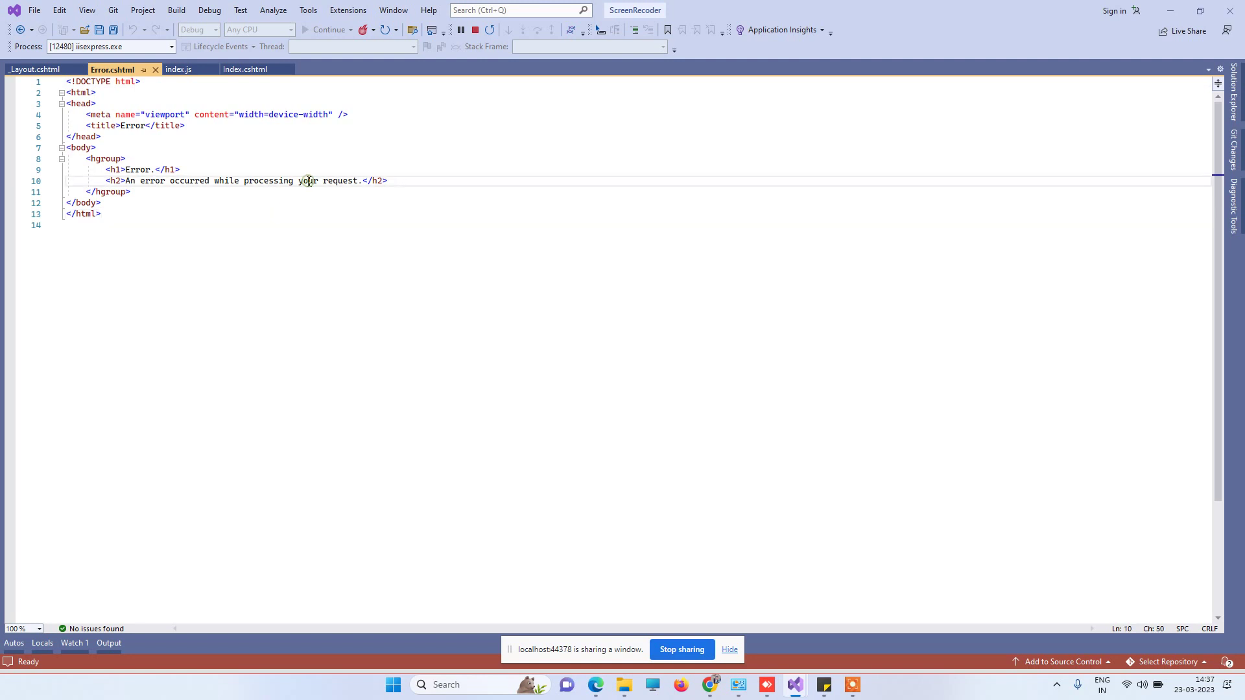
{"action": "type", "text": "dfdfdfdf"}
{"action": "key", "text": "ctrl+z"}
{"action": "left_click", "coordinate": [379, 197]}
{"action": "key", "text": "ctrl+s"}
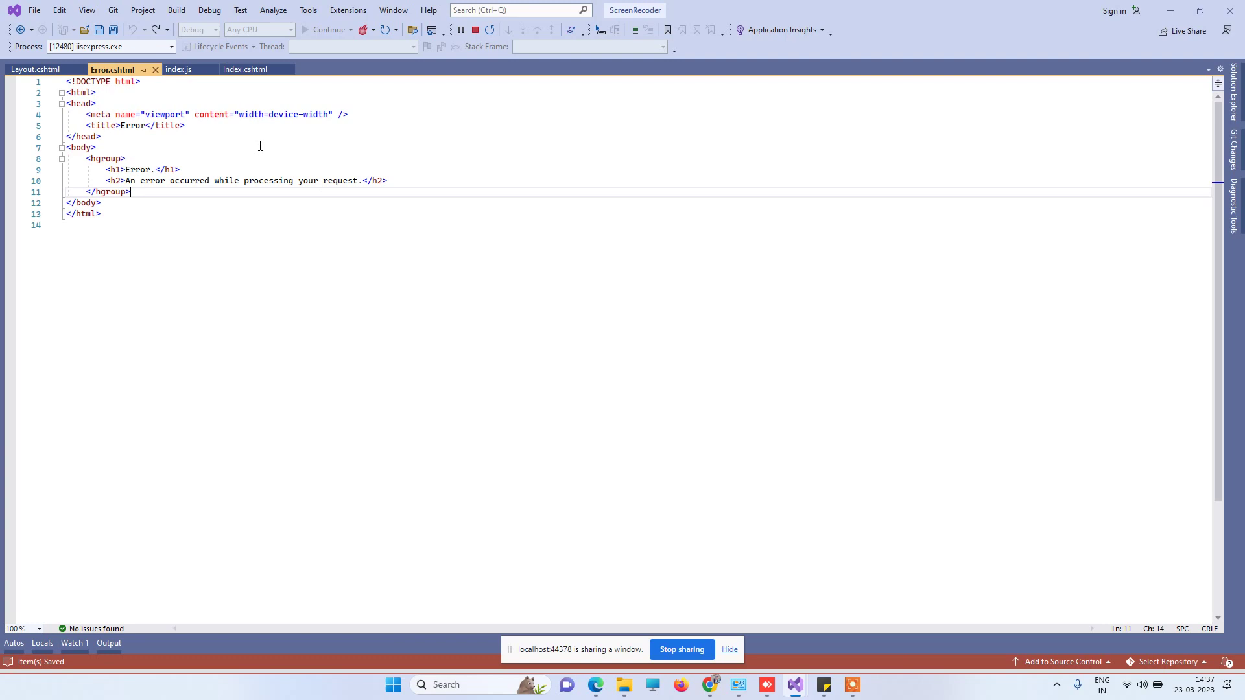
Save _Layout.cshtml, stop sharing to end the recording, and switch to Chrome
{"action": "left_click", "coordinate": [36, 69]}
{"action": "scroll", "coordinate": [428, 240], "scroll_direction": "down", "scroll_amount": 5}
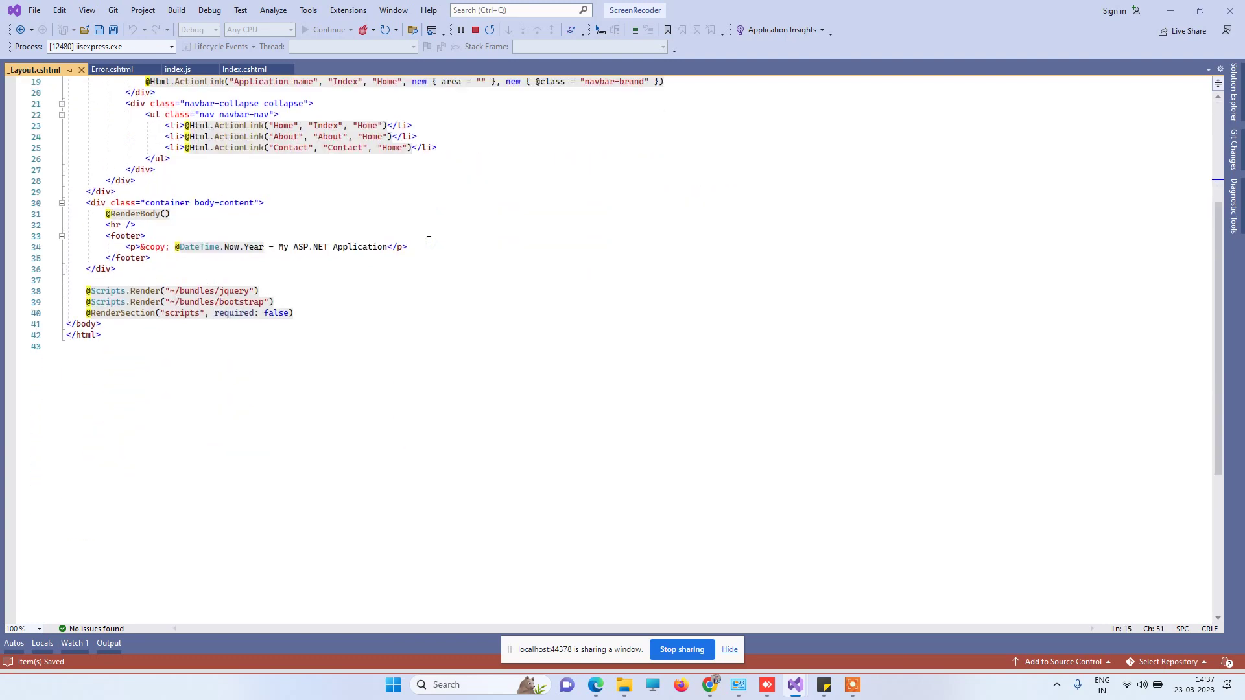
{"action": "scroll", "coordinate": [428, 240], "scroll_direction": "down", "scroll_amount": 2}
{"action": "scroll", "coordinate": [428, 241], "scroll_direction": "up", "scroll_amount": 7}
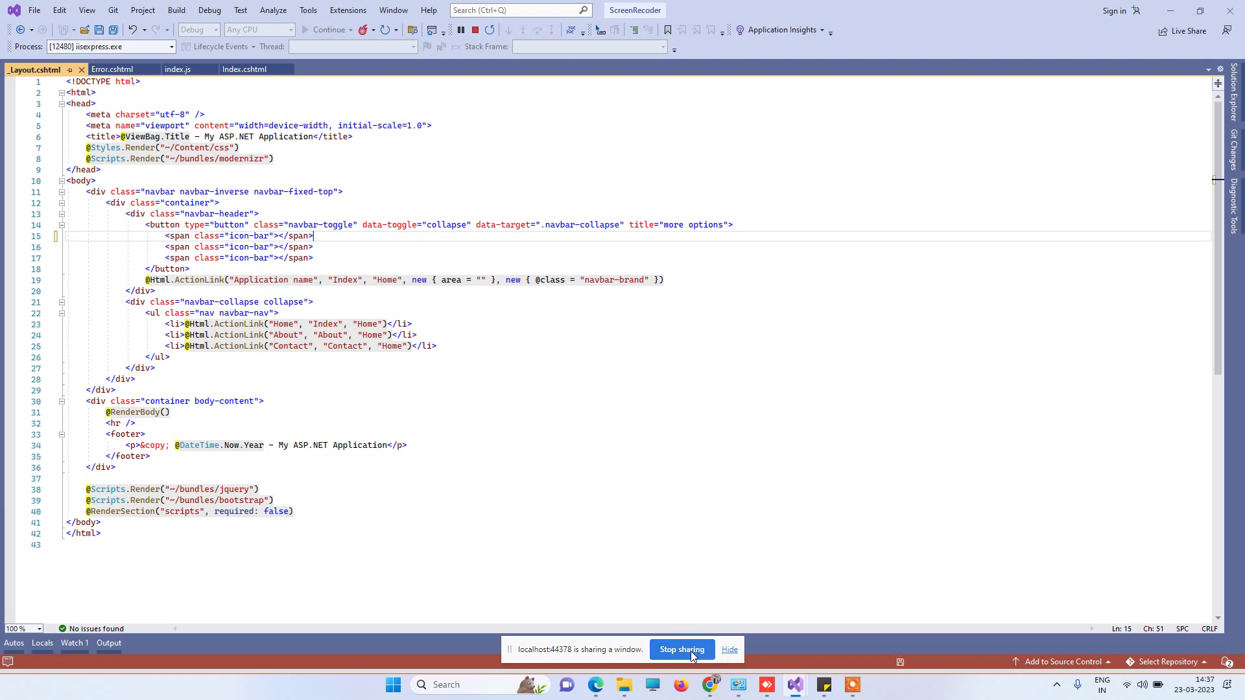
{"action": "key", "text": "ctrl+s"}
{"action": "left_click", "coordinate": [691, 650]}
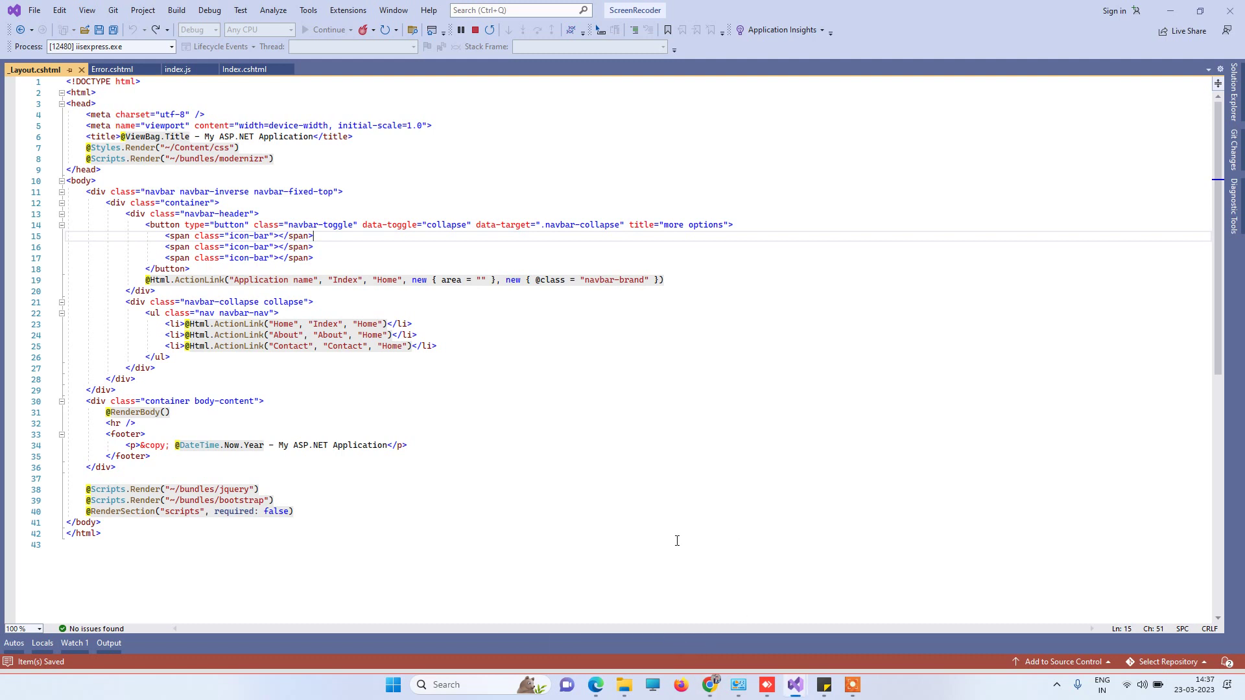
{"action": "left_click", "coordinate": [711, 685]}
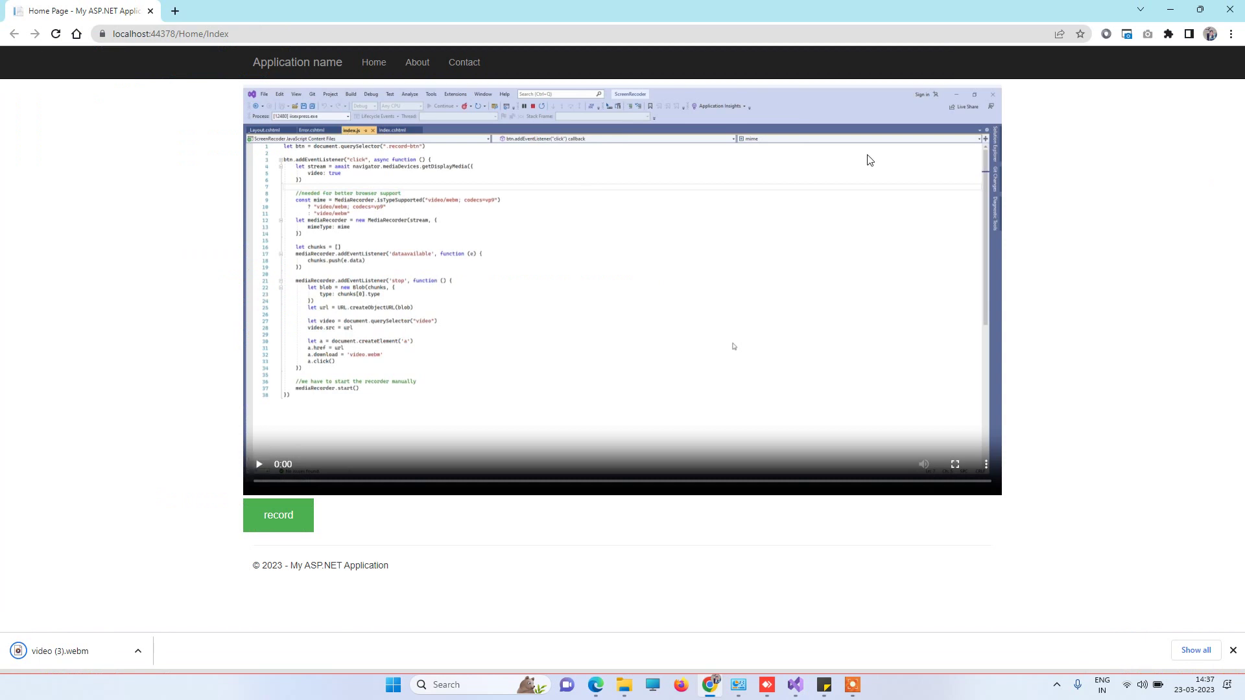
Play the recorded clip in Chrome, then return to the ScreenRecoder Visual Studio window
{"action": "left_click", "coordinate": [256, 463]}
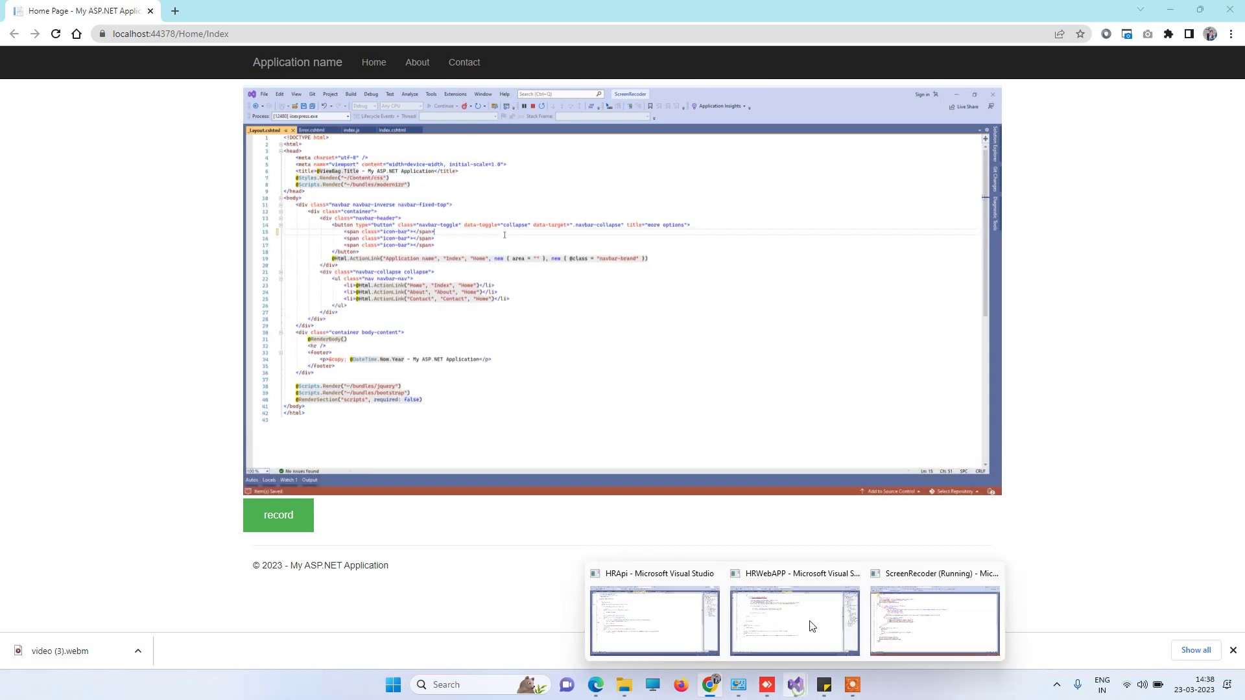
{"action": "left_click", "coordinate": [892, 612]}
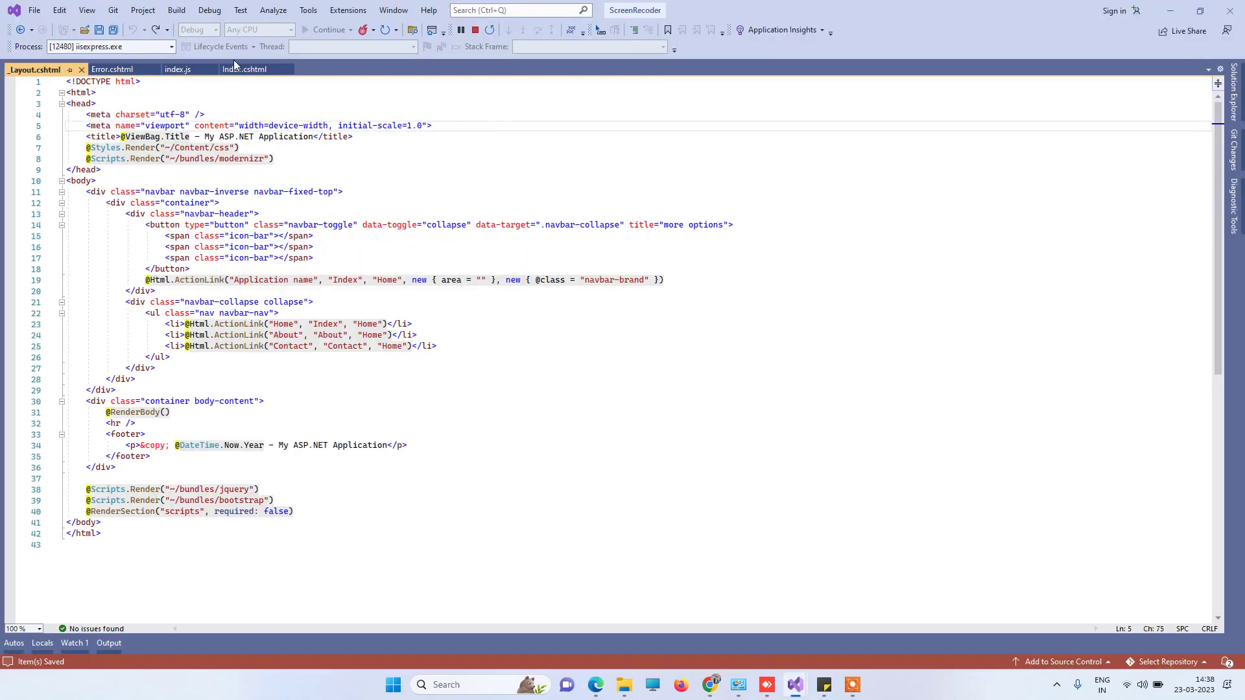
Switch to index.js and highlight MediaRecorder on line 12
{"action": "left_click", "coordinate": [205, 233]}
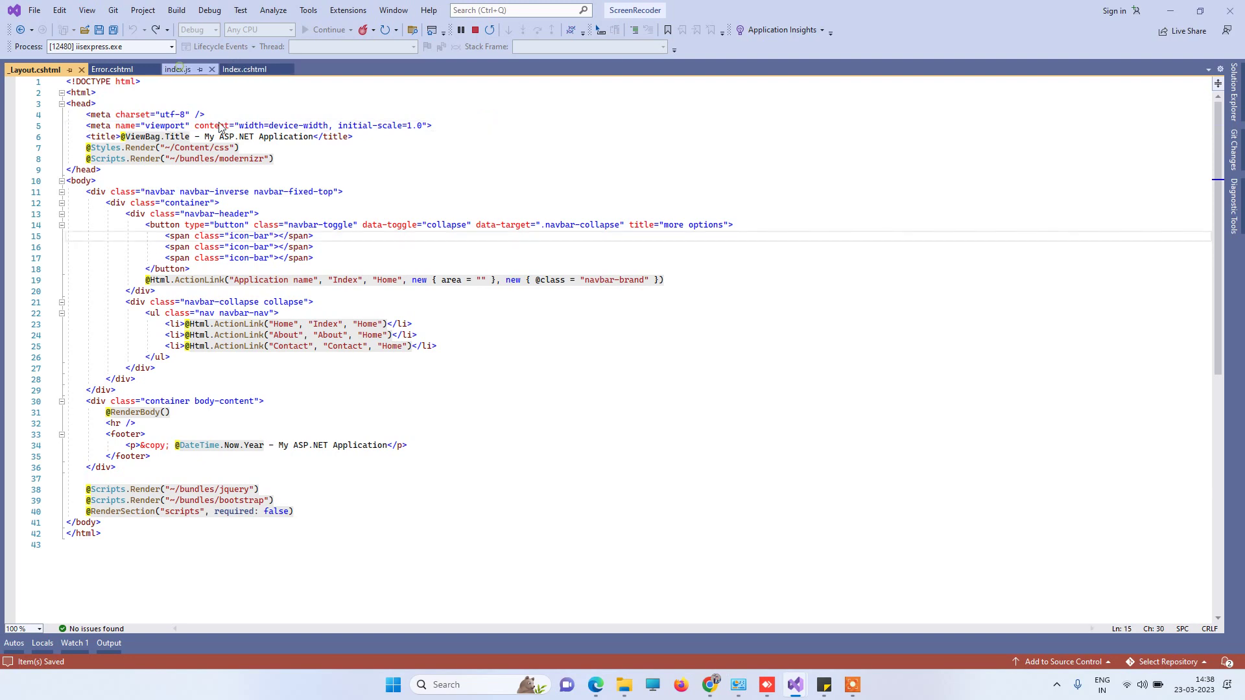
{"action": "left_click", "coordinate": [178, 69]}
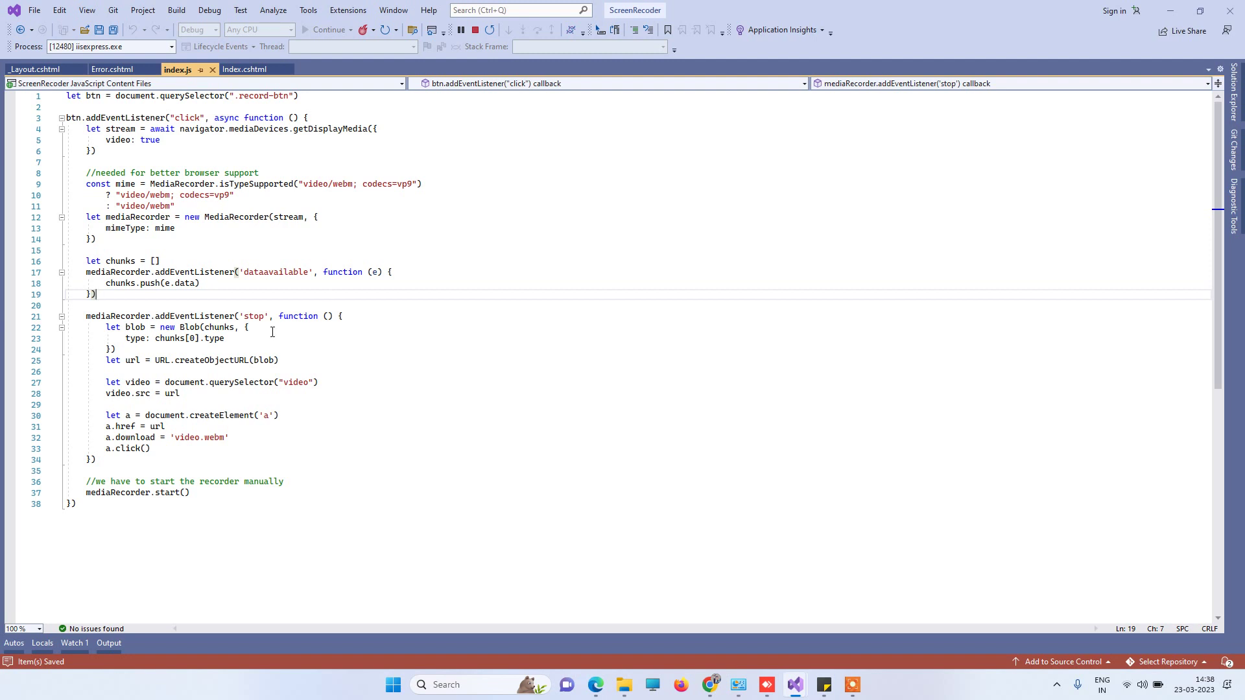
{"action": "scroll", "coordinate": [300, 332], "scroll_direction": "down", "scroll_amount": 2}
{"action": "scroll", "coordinate": [310, 260], "scroll_direction": "up", "scroll_amount": 2}
{"action": "double_click", "coordinate": [235, 216]}
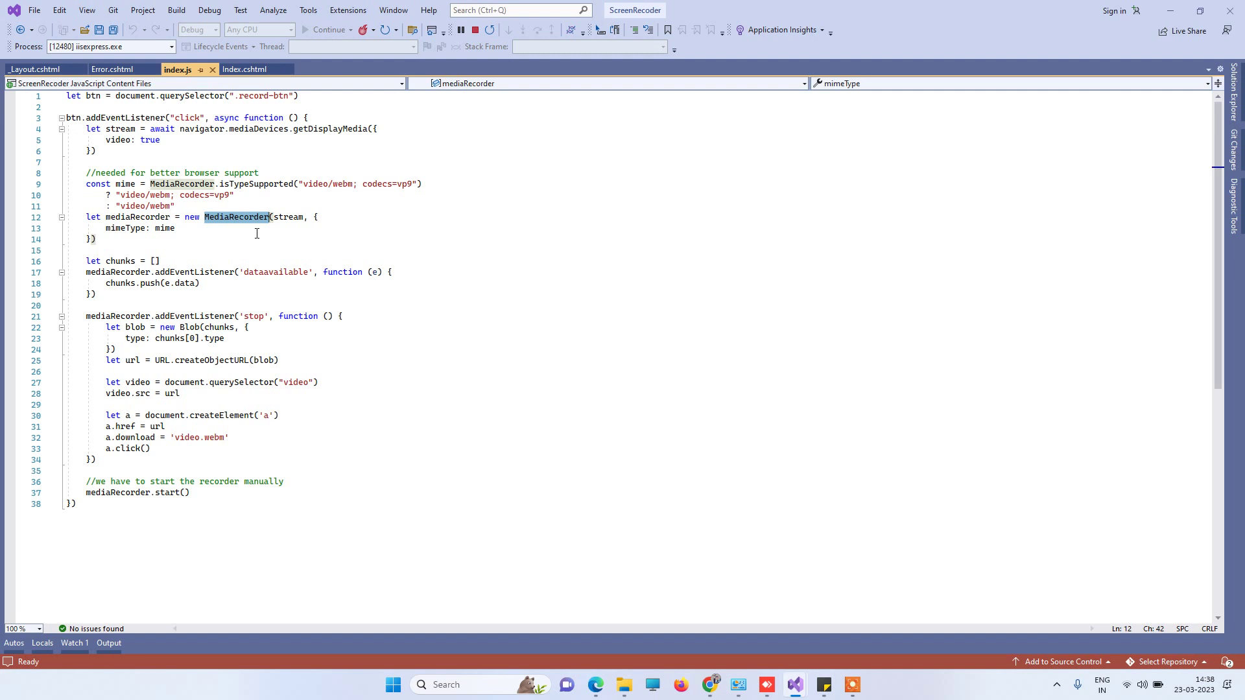
{"action": "left_click", "coordinate": [273, 197]}
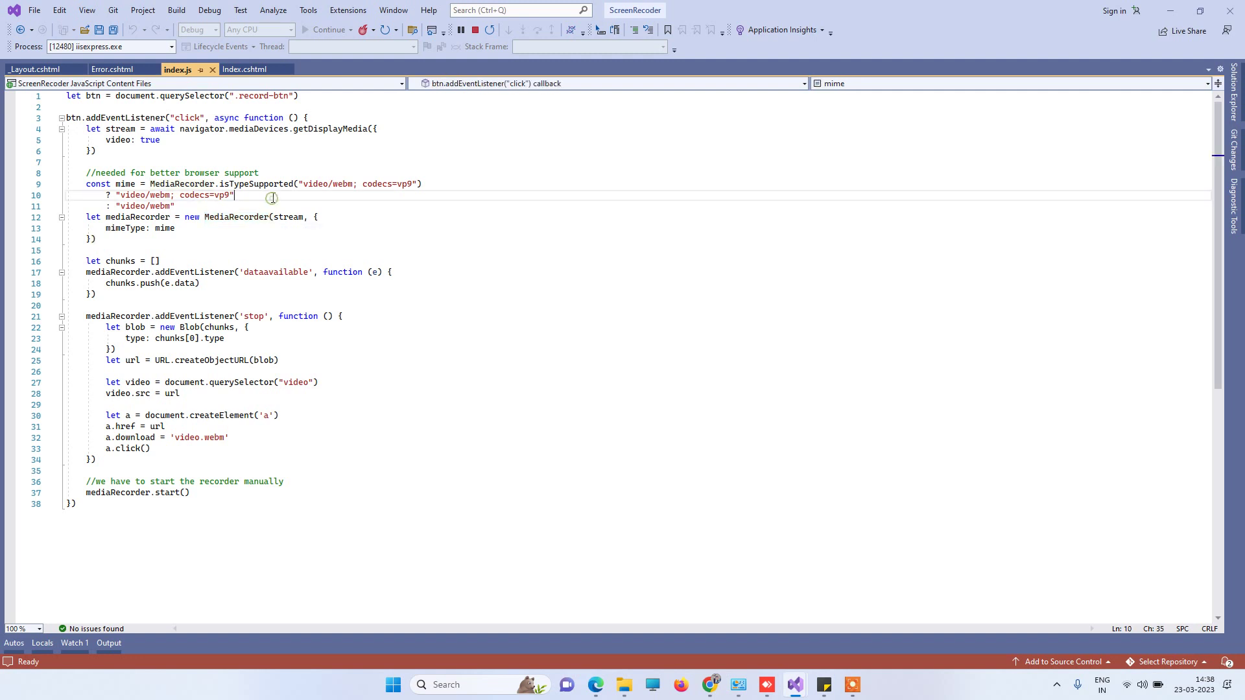
Highlight the getDisplayMedia stream request on lines 4–5, then switch to Chrome
{"action": "left_click_drag", "start_coordinate": [177, 128], "coordinate": [369, 130]}
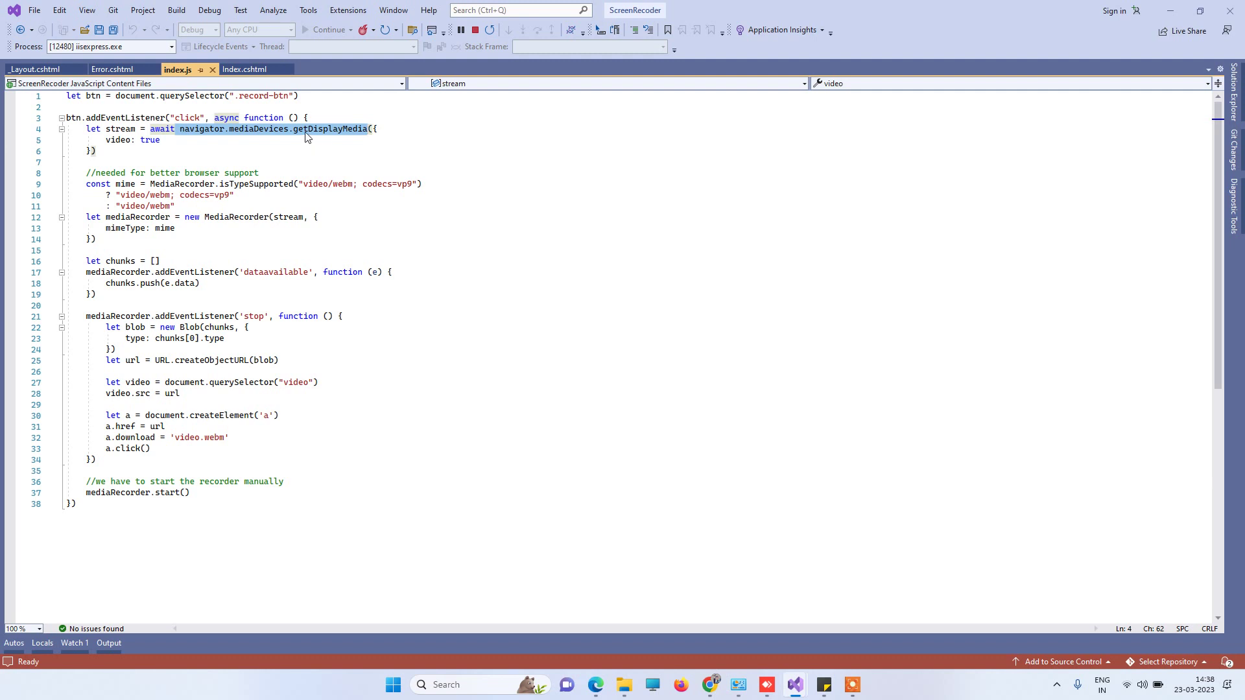
{"action": "left_click", "coordinate": [282, 151]}
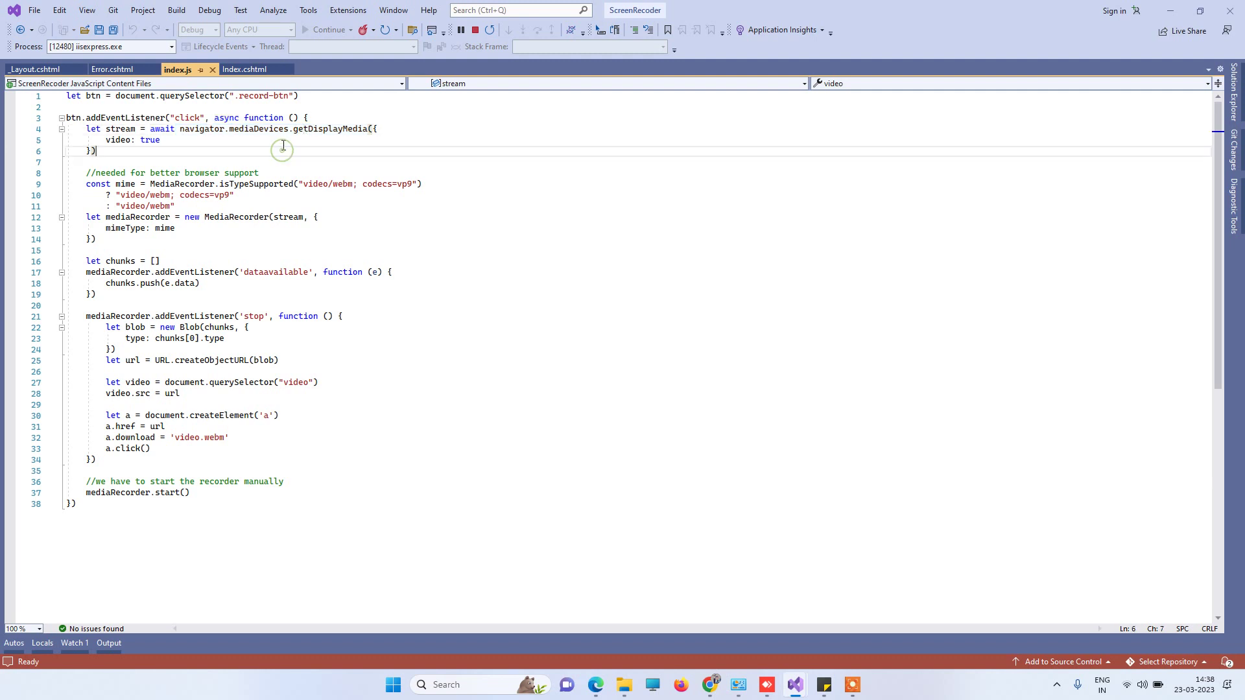
{"action": "left_click_drag", "start_coordinate": [190, 129], "coordinate": [165, 141]}
{"action": "left_click", "coordinate": [199, 140]}
{"action": "left_click", "coordinate": [240, 164]}
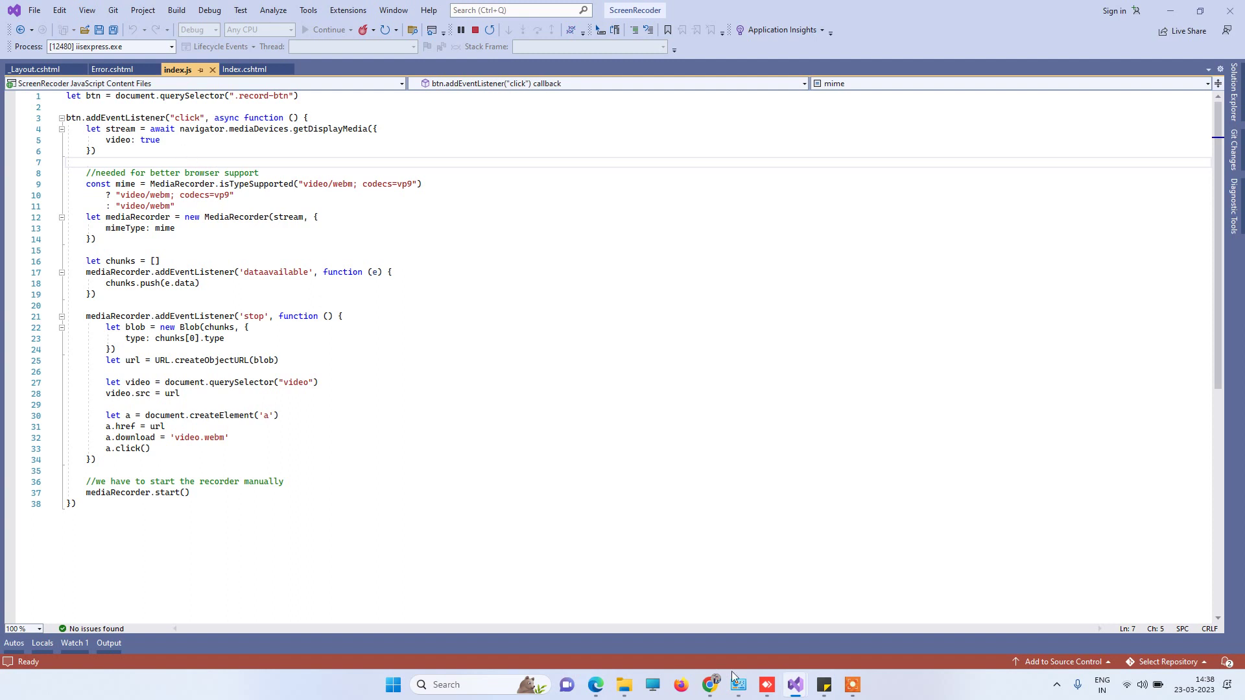
{"action": "left_click", "coordinate": [713, 684]}
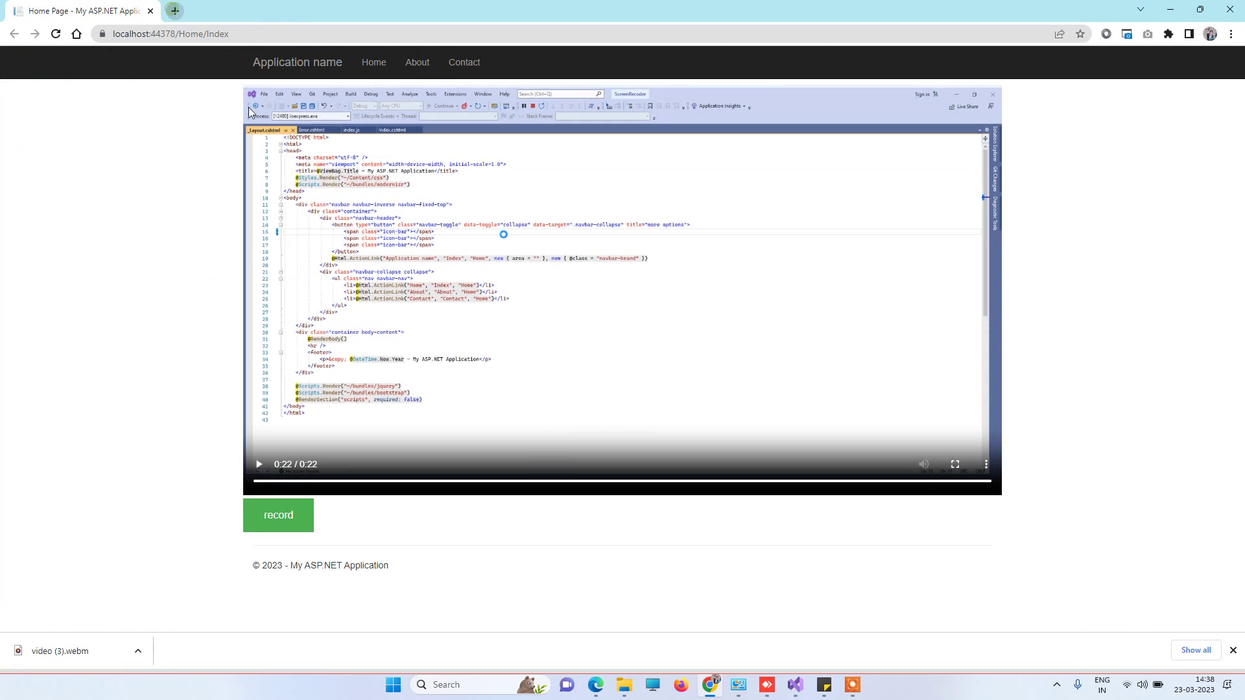
Open a new Chrome tab and go to code2night.com
{"action": "left_click", "coordinate": [174, 11]}
{"action": "type", "text": "code"}
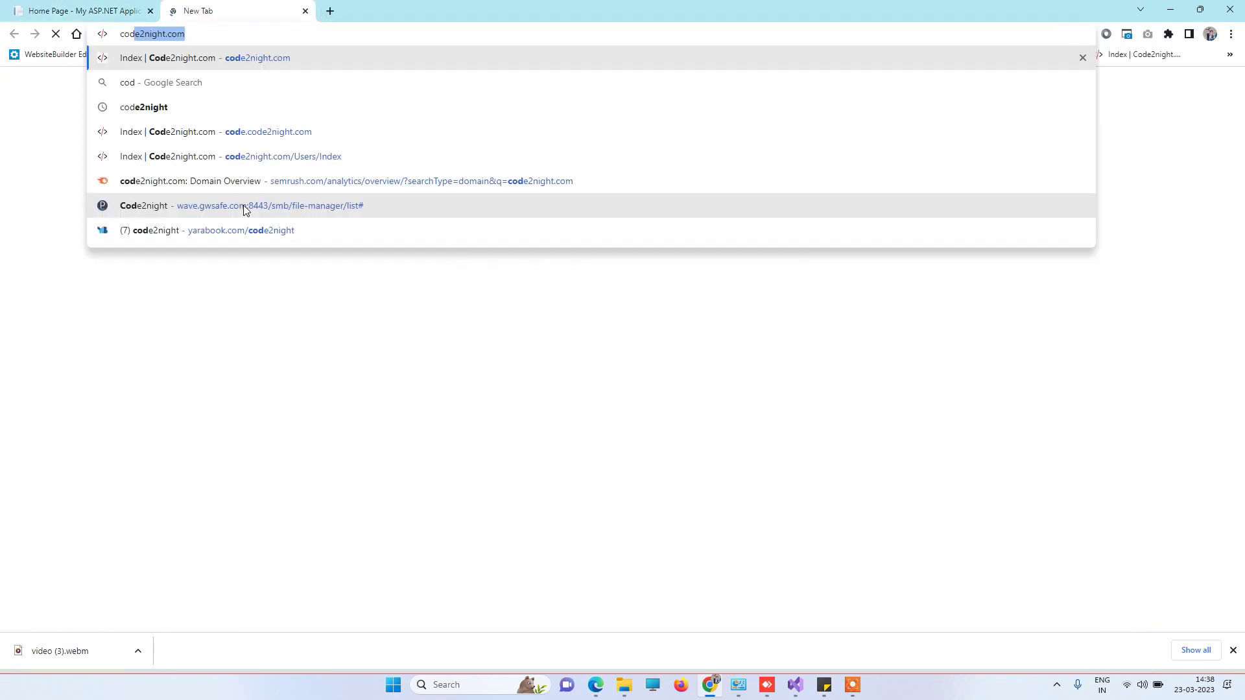
{"action": "key", "text": "Return"}
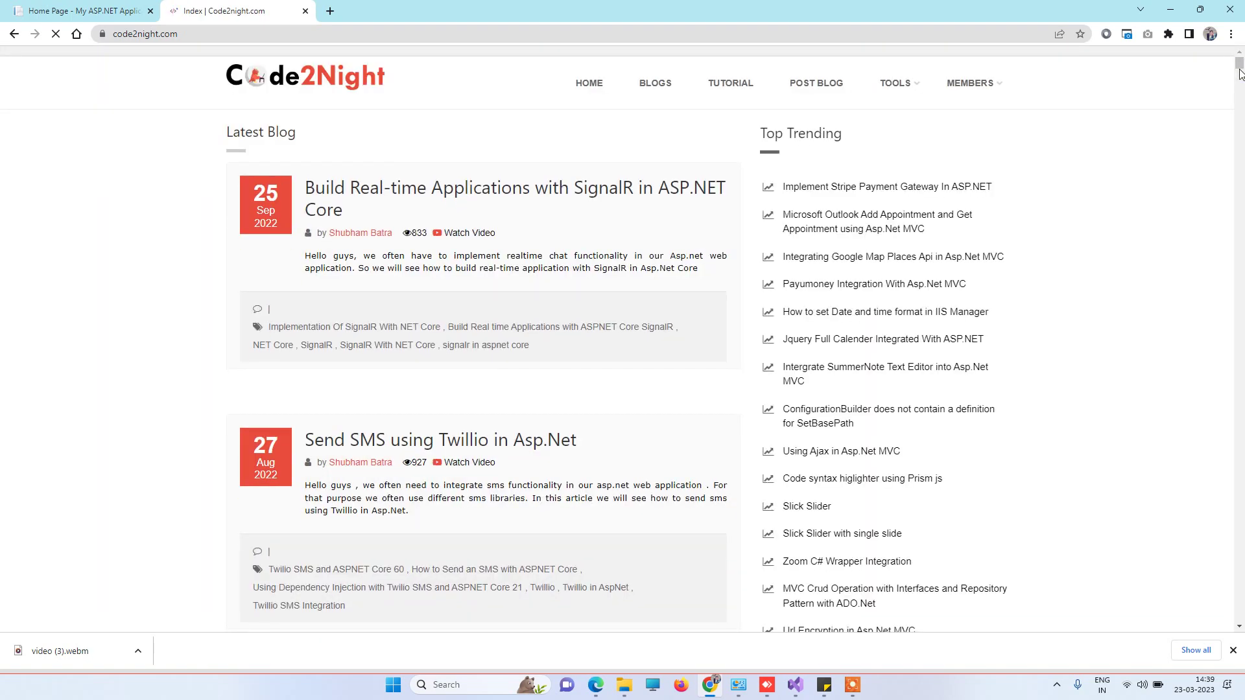
{"action": "left_click_drag", "start_coordinate": [1240, 69], "coordinate": [1241, 164]}
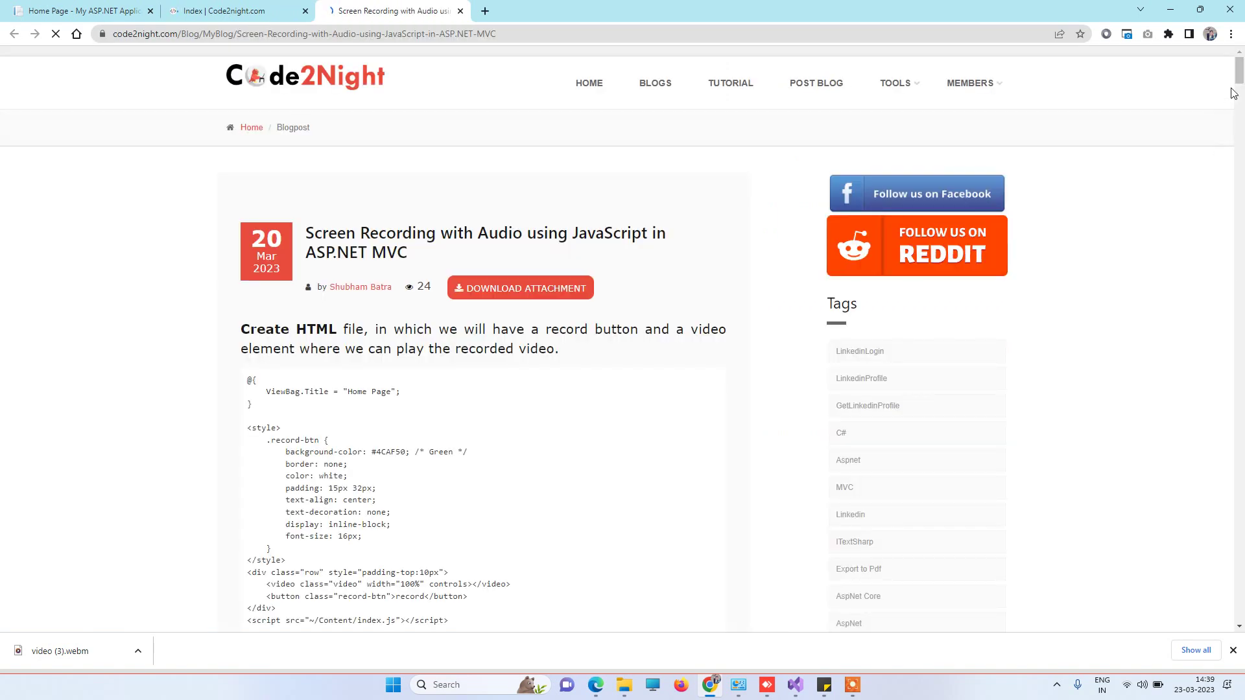
{"action": "mouse_move", "coordinate": [1240, 70]}
{"action": "left_mouse_down"}
{"action": "mouse_move", "coordinate": [1240, 102]}
{"action": "mouse_move", "coordinate": [1240, 67]}
{"action": "left_mouse_up"}
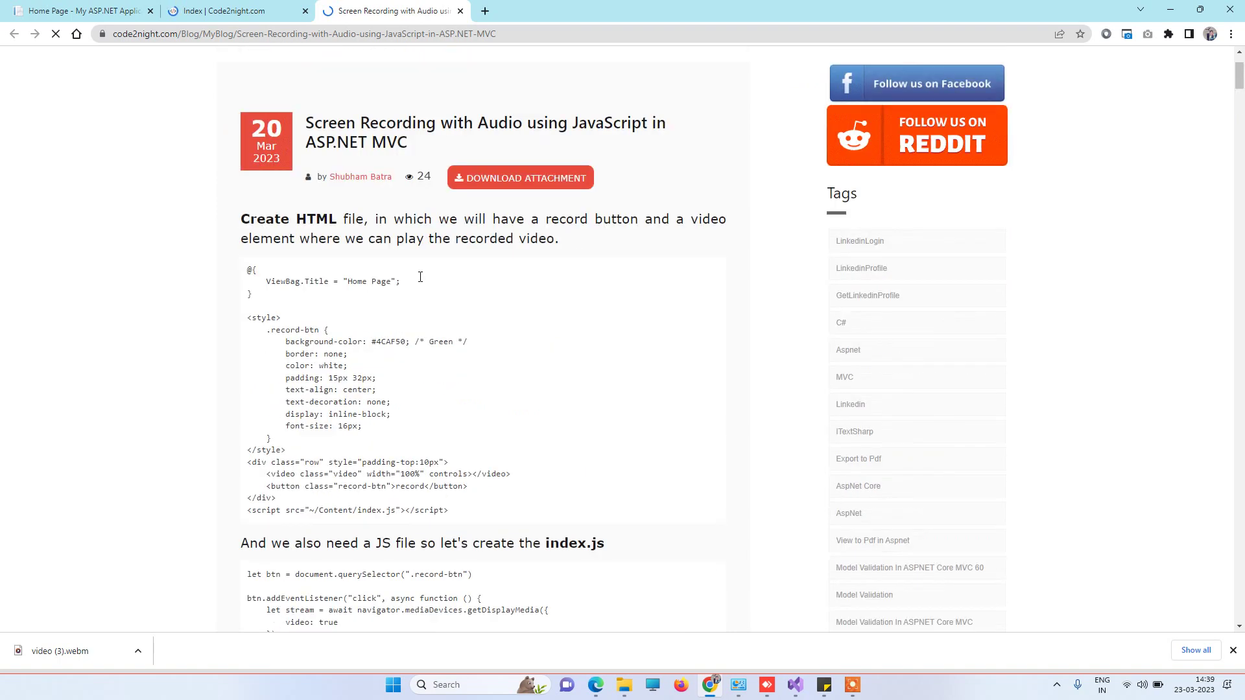
{"action": "scroll", "coordinate": [420, 278], "scroll_direction": "down", "scroll_amount": 10}
{"action": "scroll", "coordinate": [524, 289], "scroll_direction": "down", "scroll_amount": 5}
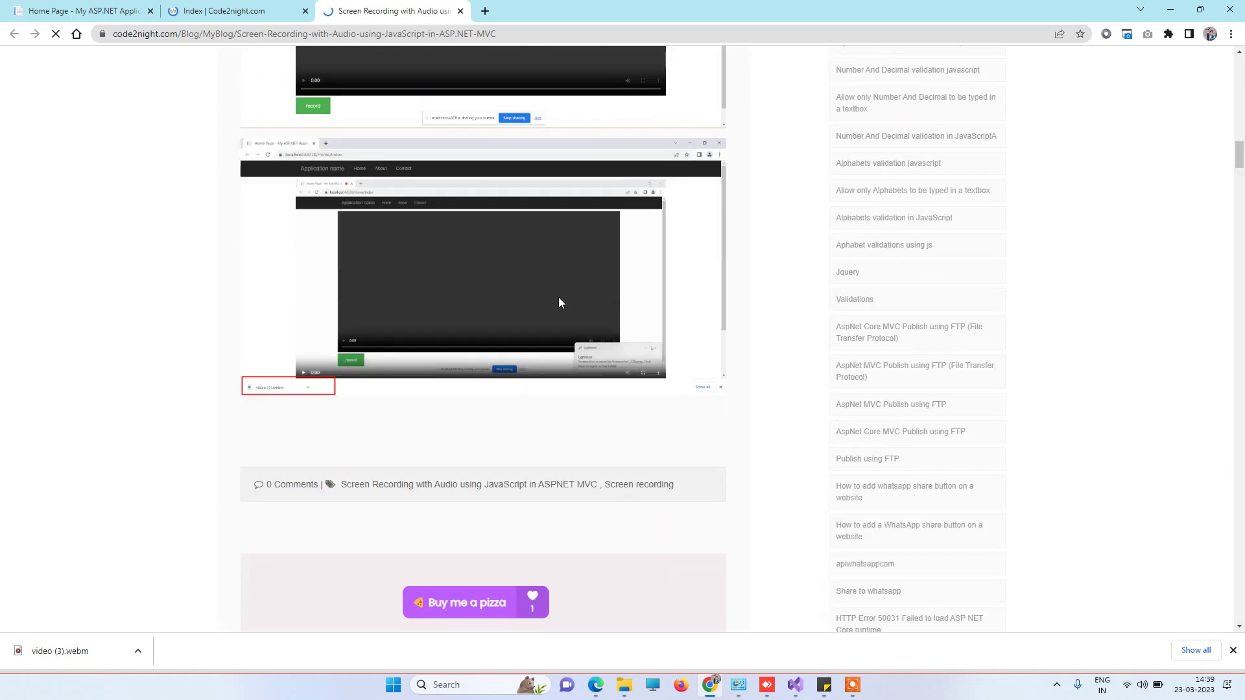
{"action": "scroll", "coordinate": [559, 297], "scroll_direction": "down", "scroll_amount": 5}
{"action": "scroll", "coordinate": [564, 303], "scroll_direction": "up", "scroll_amount": 5}
{"action": "scroll", "coordinate": [563, 302], "scroll_direction": "up", "scroll_amount": 5}
{"action": "scroll", "coordinate": [564, 302], "scroll_direction": "up", "scroll_amount": 5}
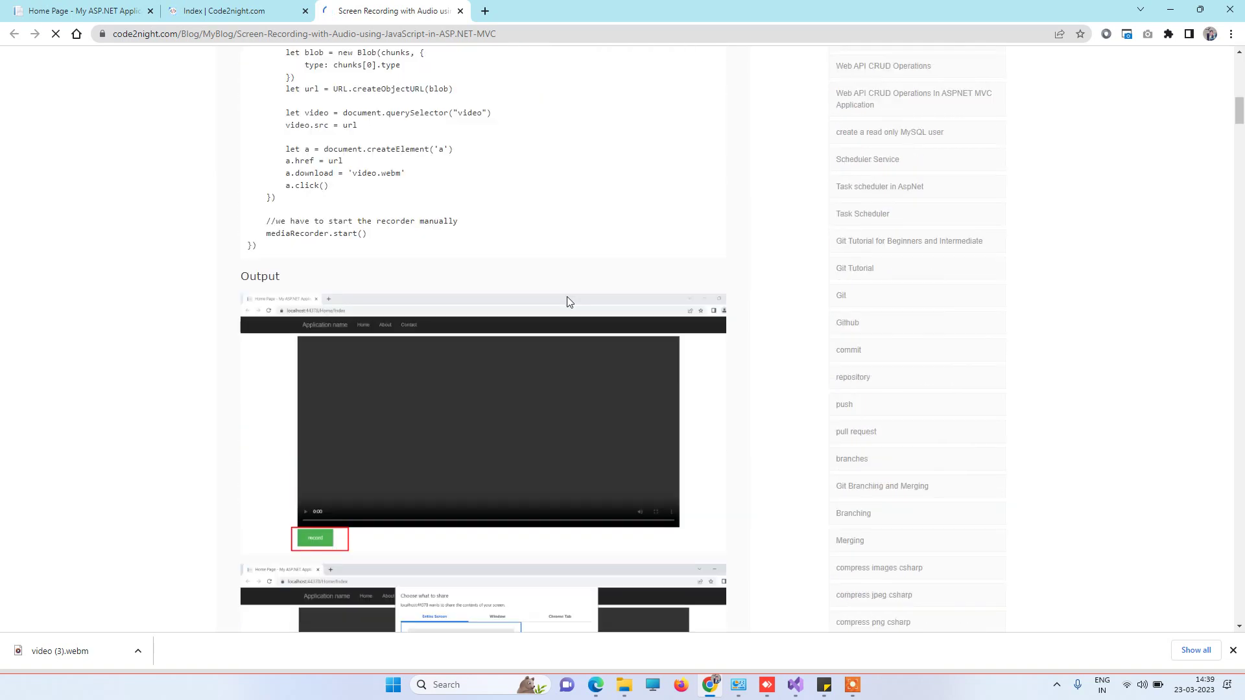
{"action": "scroll", "coordinate": [567, 302], "scroll_direction": "up", "scroll_amount": 5}
Reload the article with F5 and return to the Code2night index tab
{"action": "key", "text": "F5"}
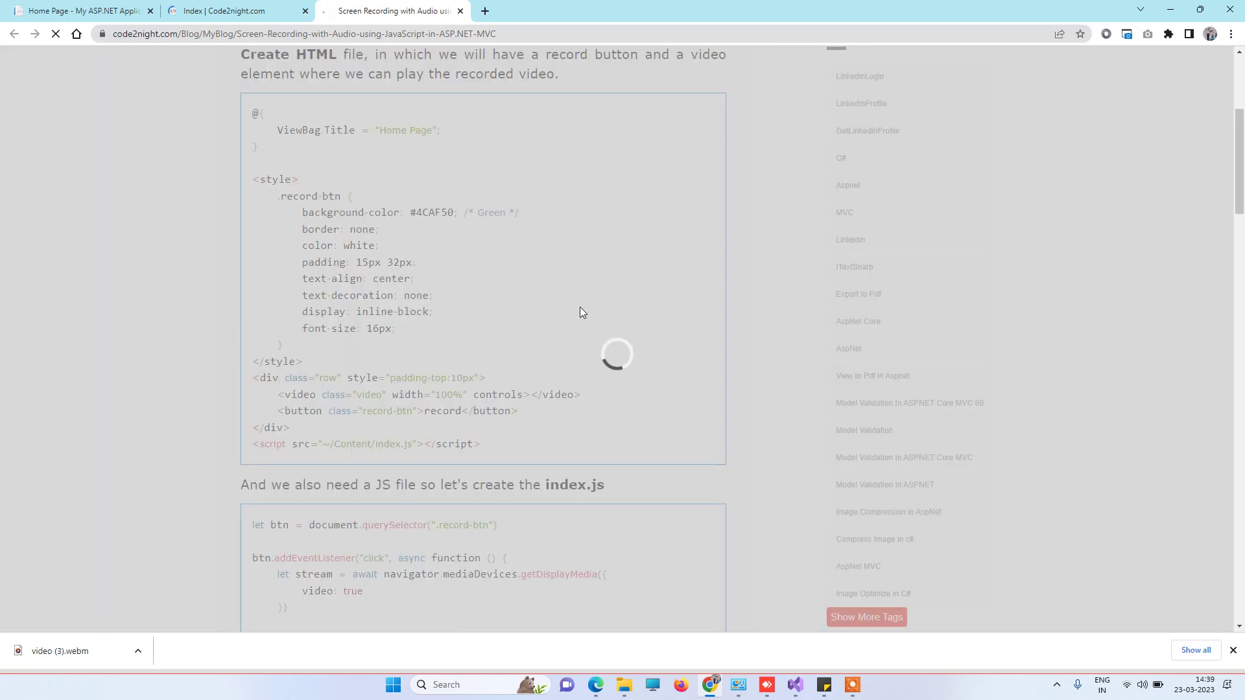
{"action": "scroll", "coordinate": [560, 458], "scroll_direction": "down", "scroll_amount": 5}
{"action": "scroll", "coordinate": [594, 399], "scroll_direction": "down", "scroll_amount": 5}
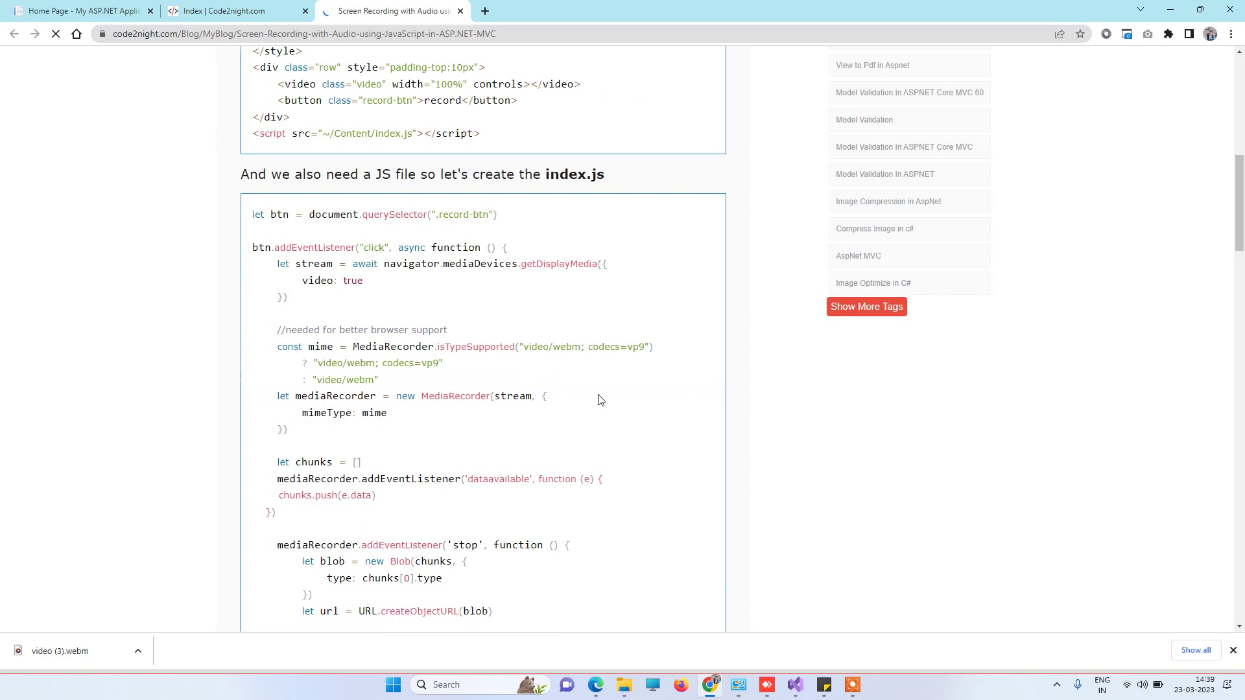
{"action": "scroll", "coordinate": [600, 396], "scroll_direction": "down", "scroll_amount": 5}
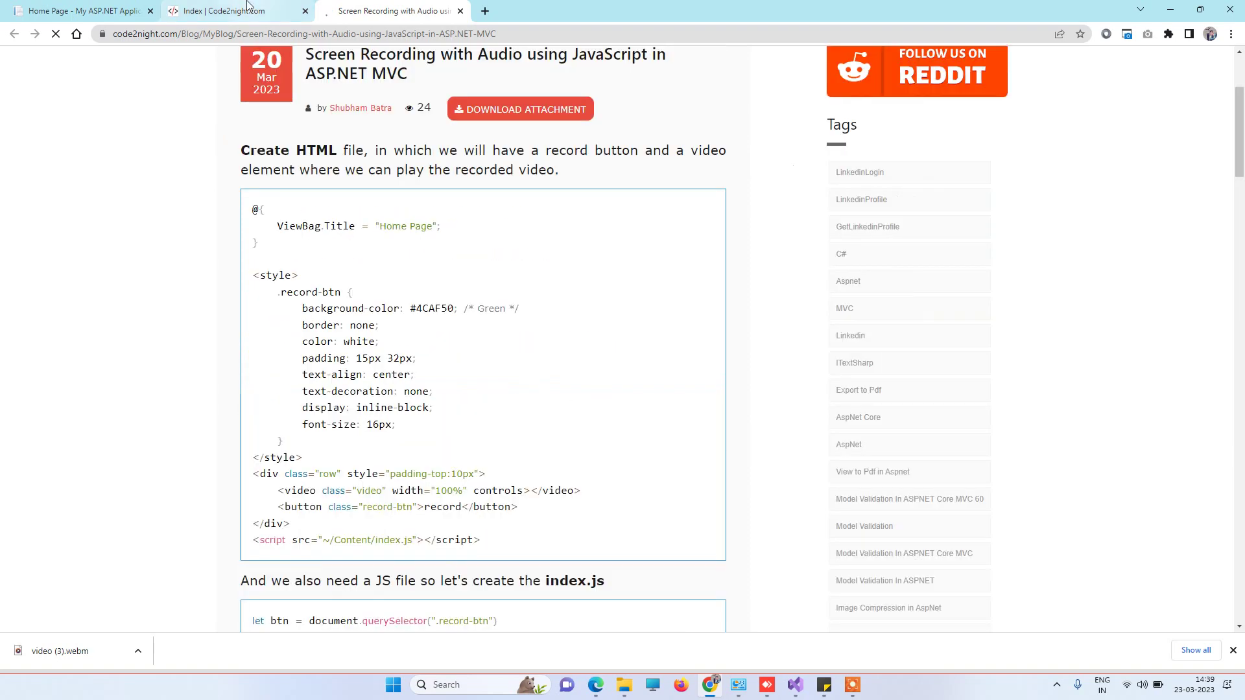
{"action": "left_click", "coordinate": [223, 10]}
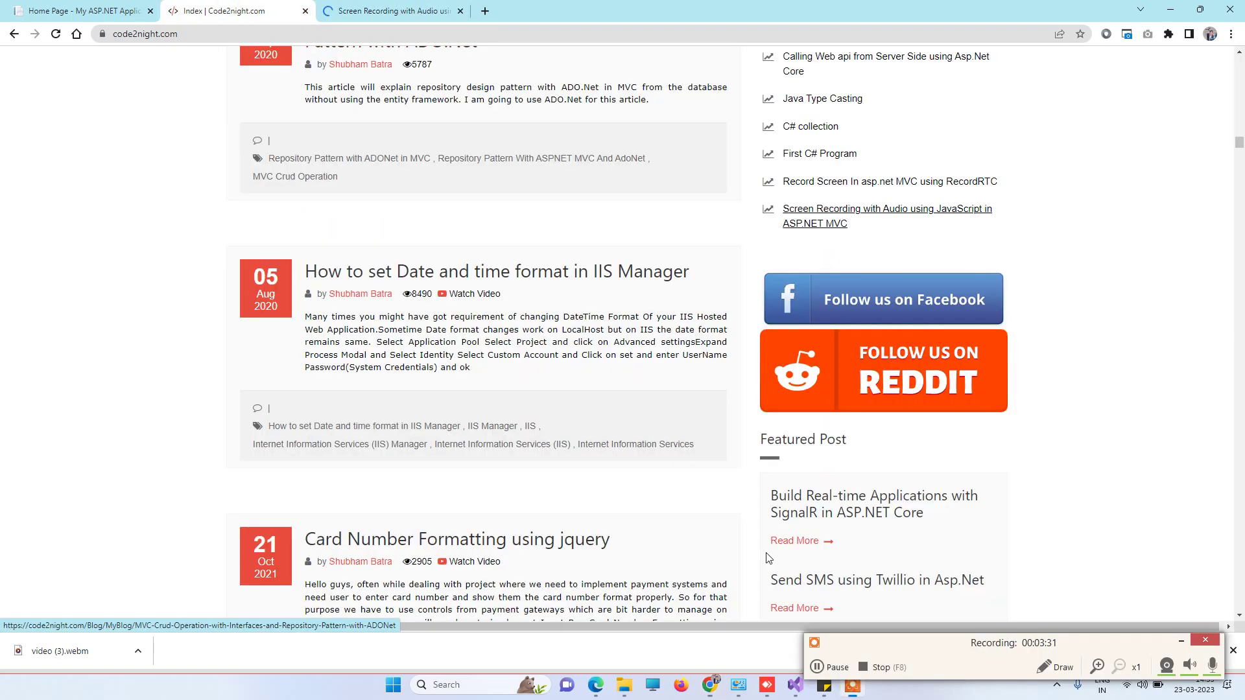